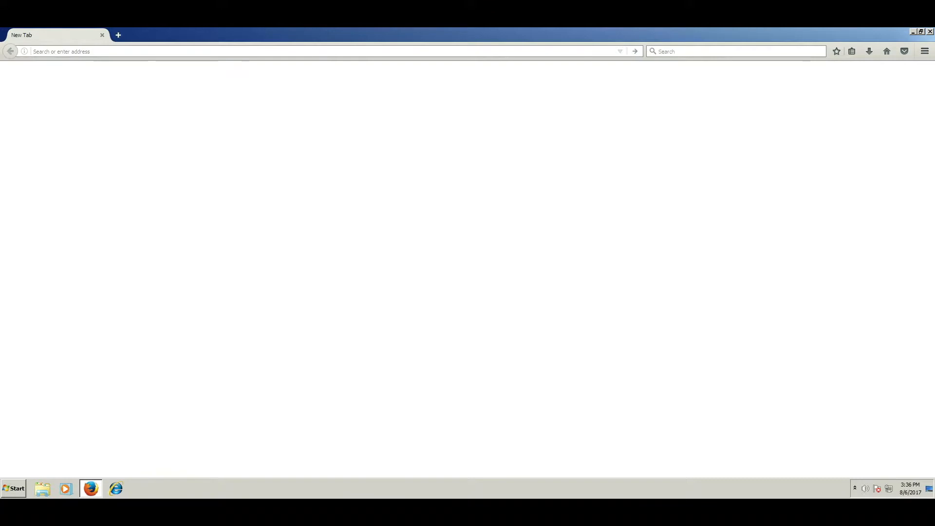
# Step: Load 192.168.100.1/admin in Firefox and confirm a security exception for its self-signed certificate
pyautogui.write('192.168.100.1')
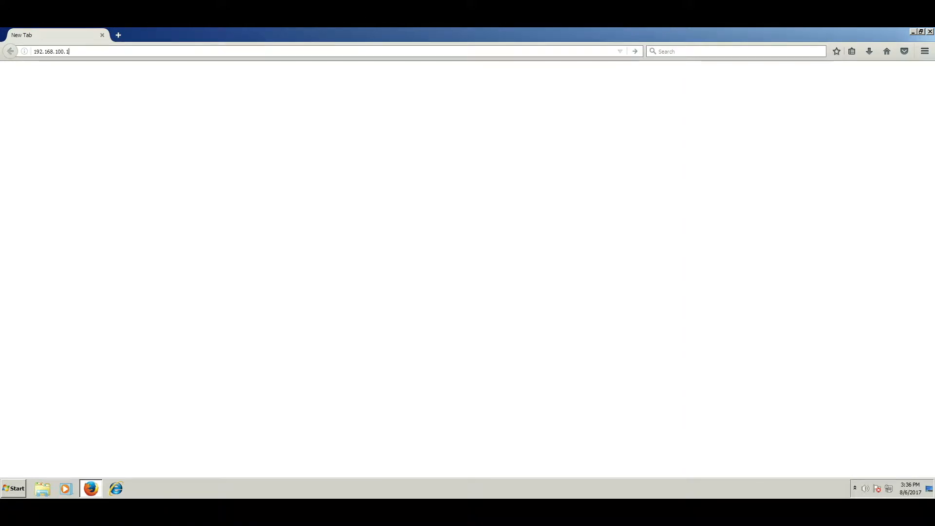
pyautogui.write('/admin')
pyautogui.press('Return')
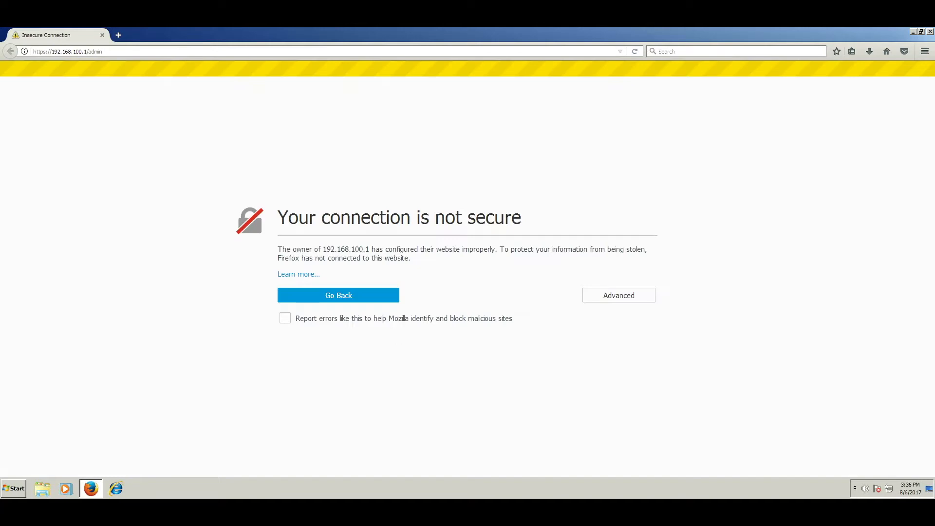
pyautogui.click(618, 295)
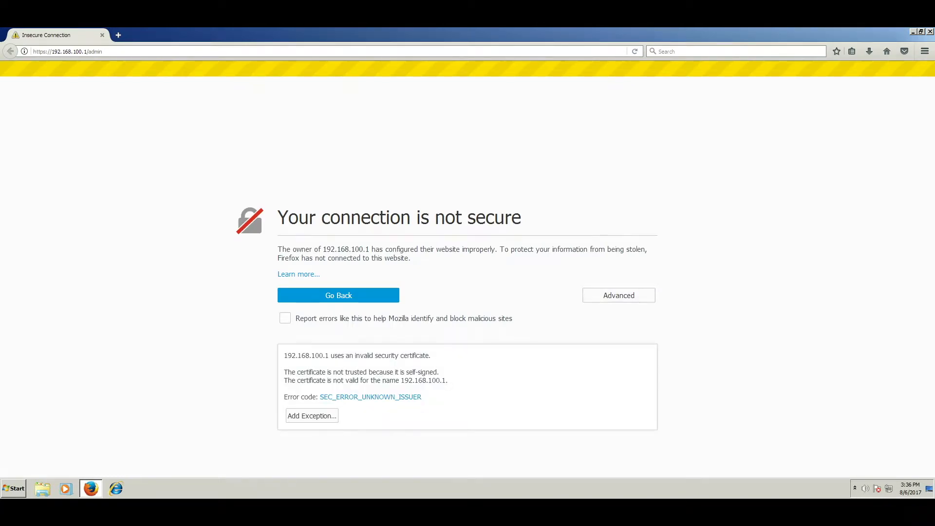
pyautogui.click(312, 415)
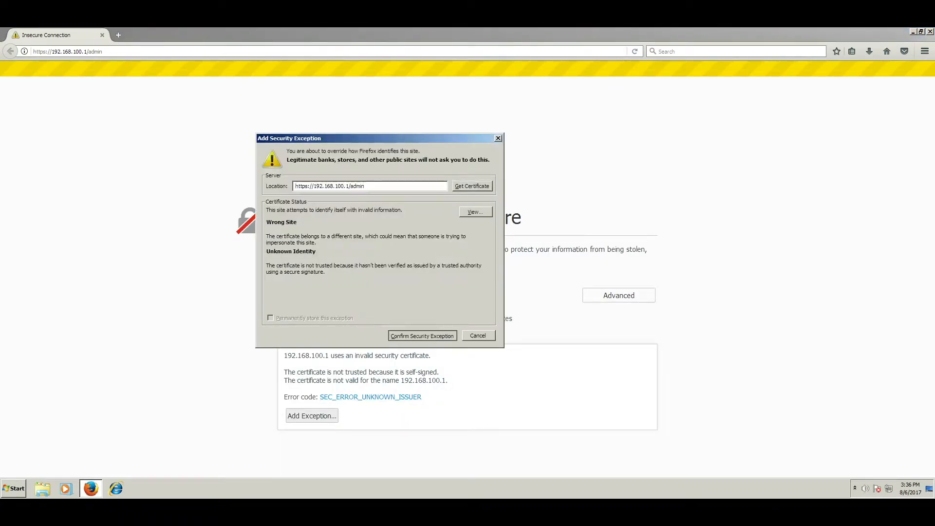
pyautogui.click(422, 336)
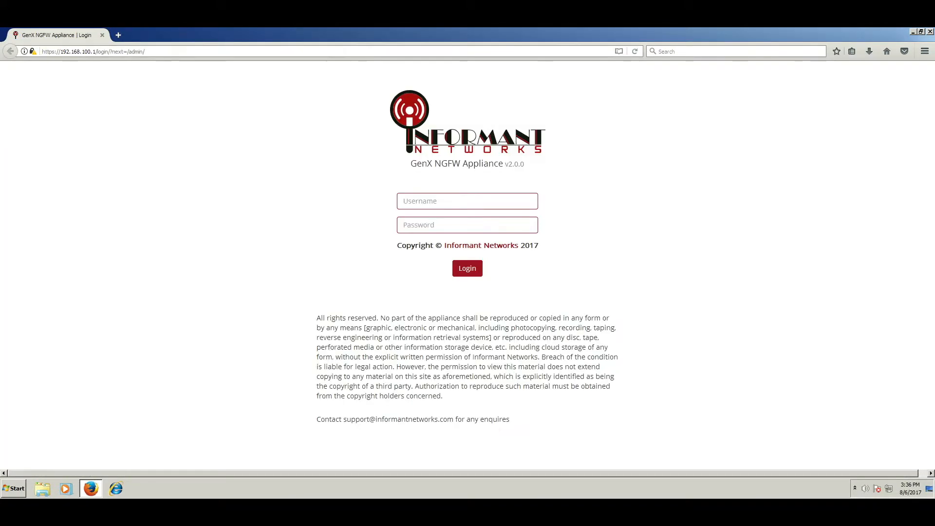
# Step: Log in to the appliance with the administrator username and password
pyautogui.click(467, 201)
pyautogui.write('admin')
pyautogui.press('Tab')
pyautogui.write('123456')
pyautogui.press('Tab')
pyautogui.press('Return')
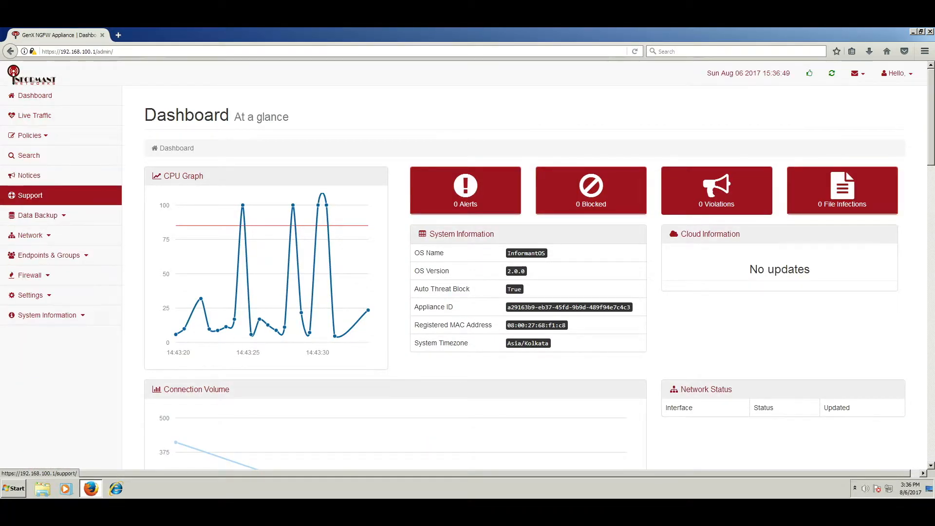
# Step: Open Data Backup > Backup Users and look through the User dropdown without choosing anyone
pyautogui.click(38, 216)
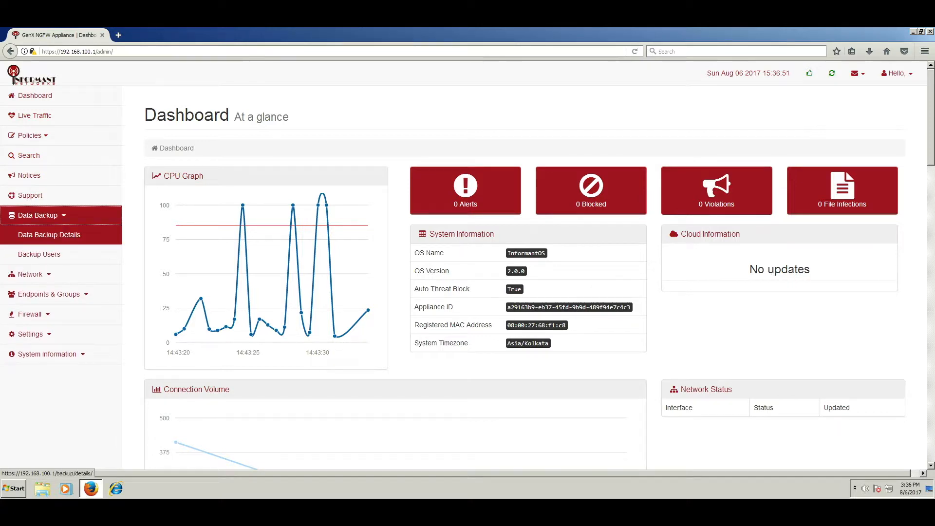
pyautogui.click(39, 254)
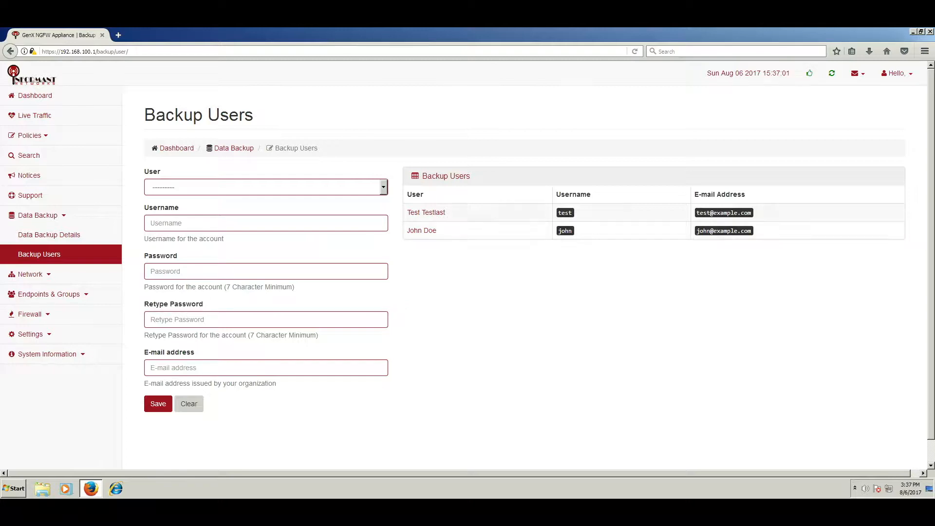
pyautogui.click(384, 187)
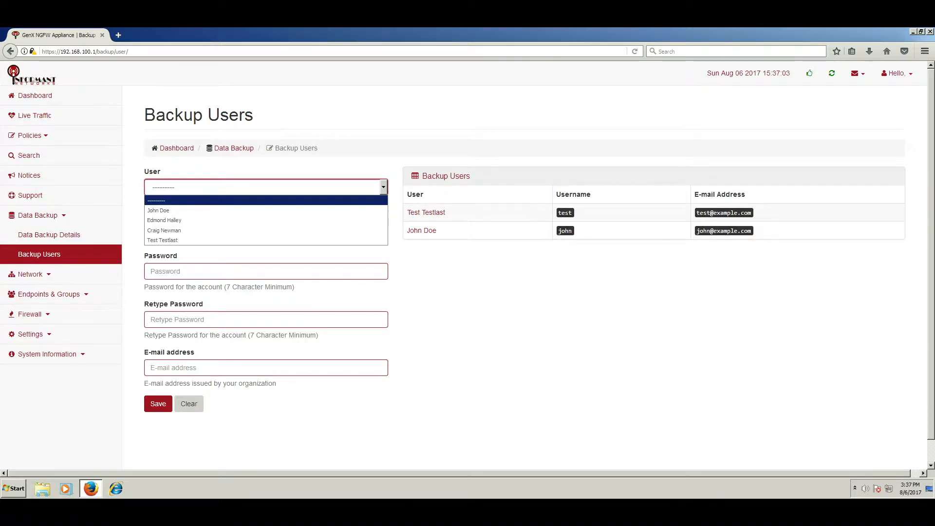
pyautogui.press('Escape')
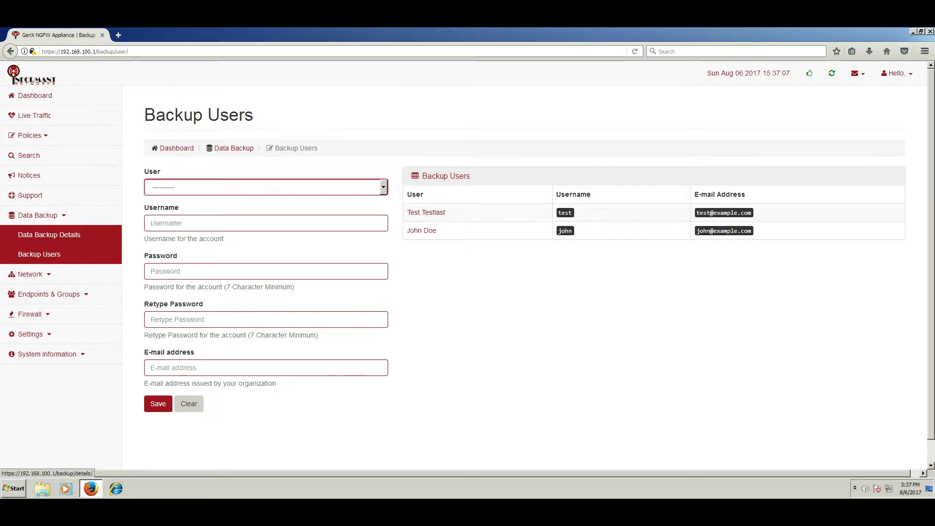
# Step: On Data Backup Details, open the sales partition for editing to check its settings
pyautogui.click(49, 235)
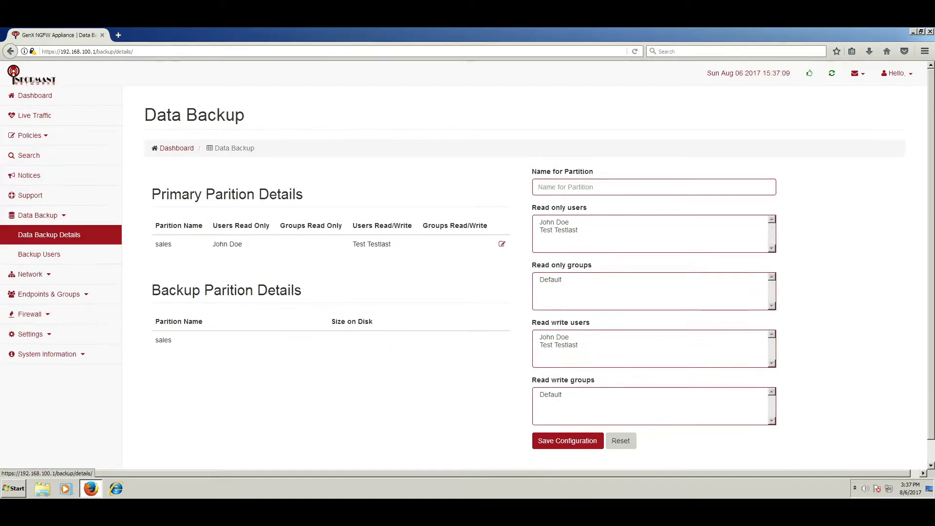
pyautogui.doubleClick(163, 244)
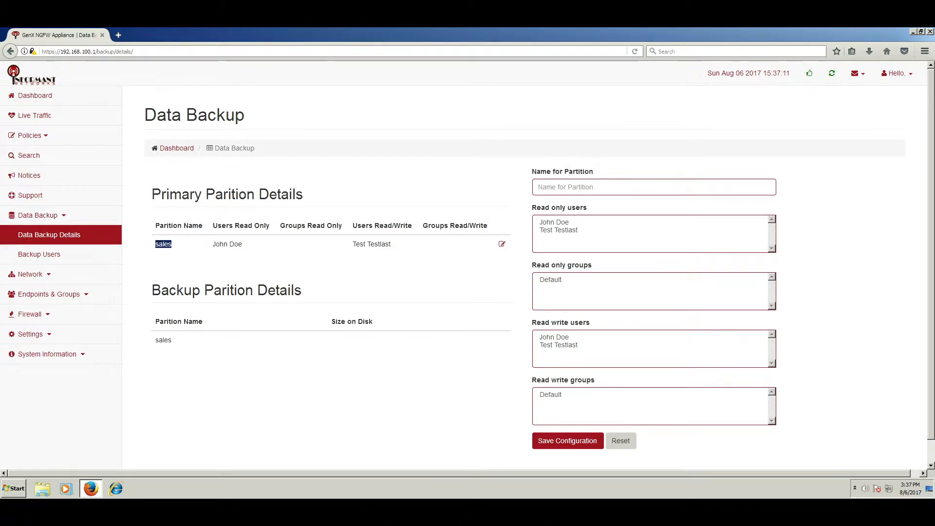
pyautogui.click(164, 244)
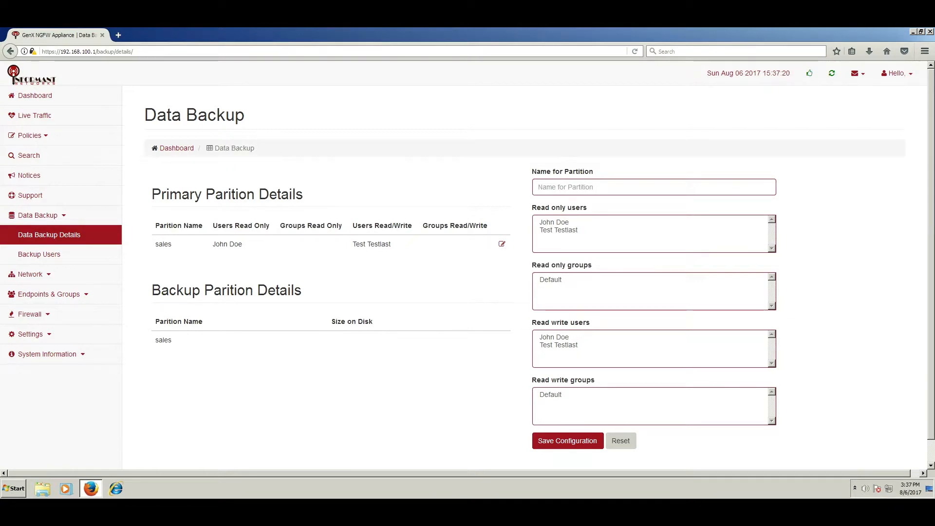
pyautogui.click(502, 244)
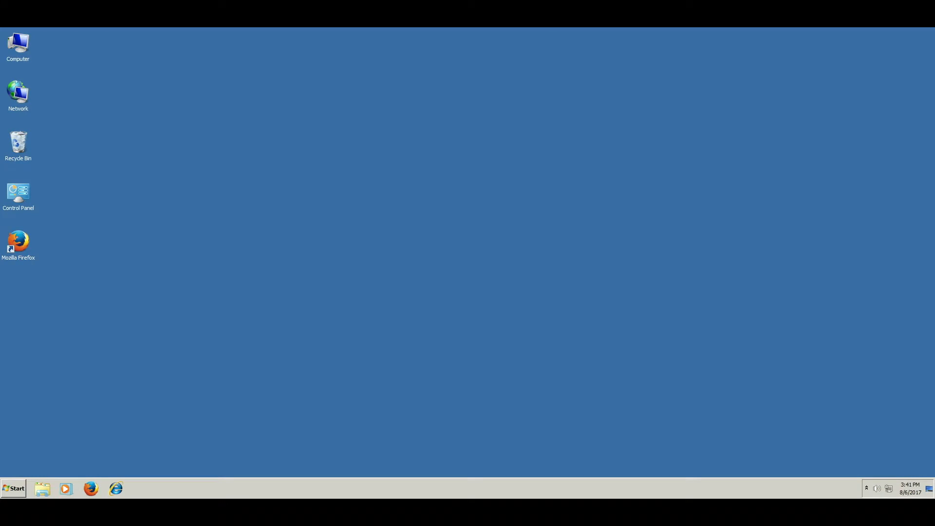
# Step: Start Add a network location from Computer and advance to the custom network address step
pyautogui.doubleClick(18, 46)
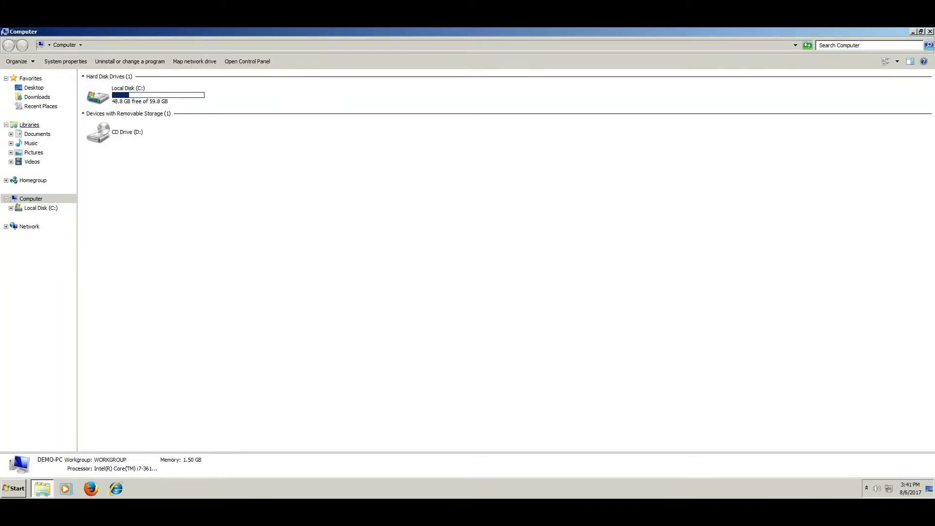
pyautogui.rightClick(37, 198)
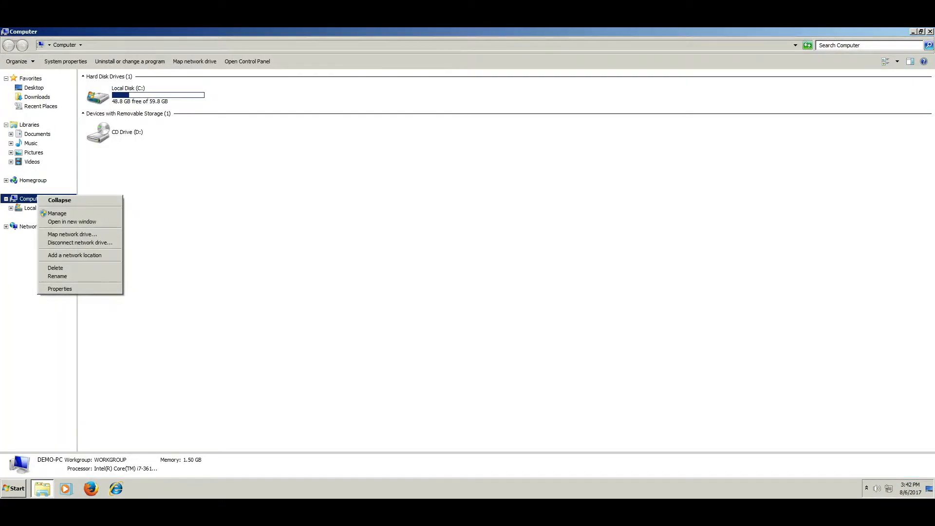
pyautogui.click(74, 255)
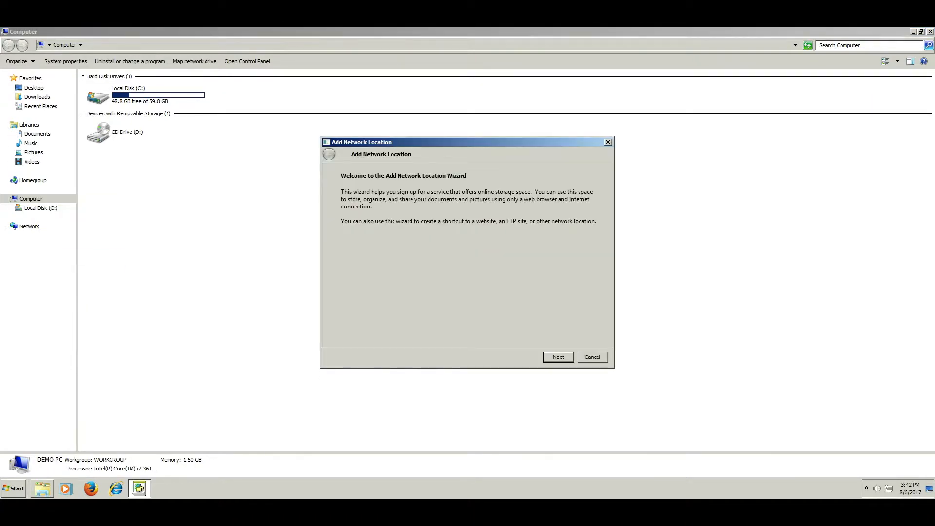
pyautogui.press('Return')
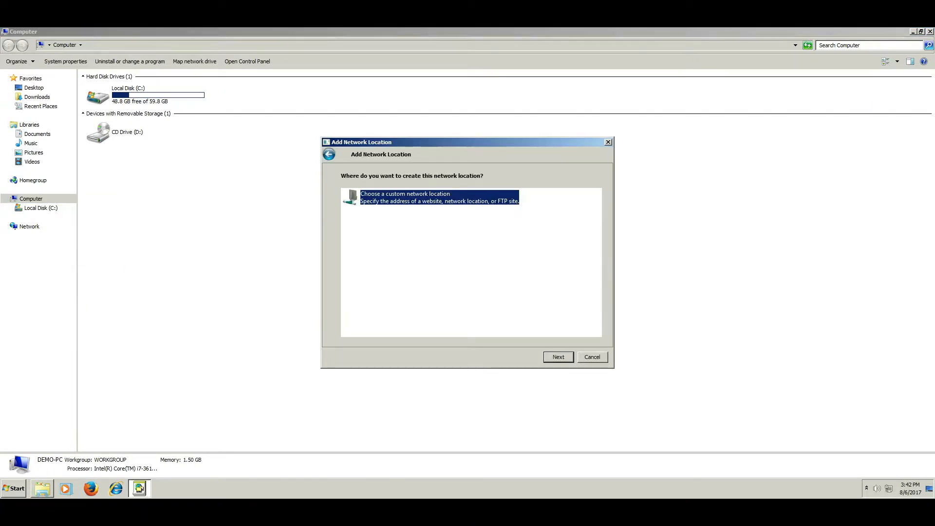
pyautogui.press('Return')
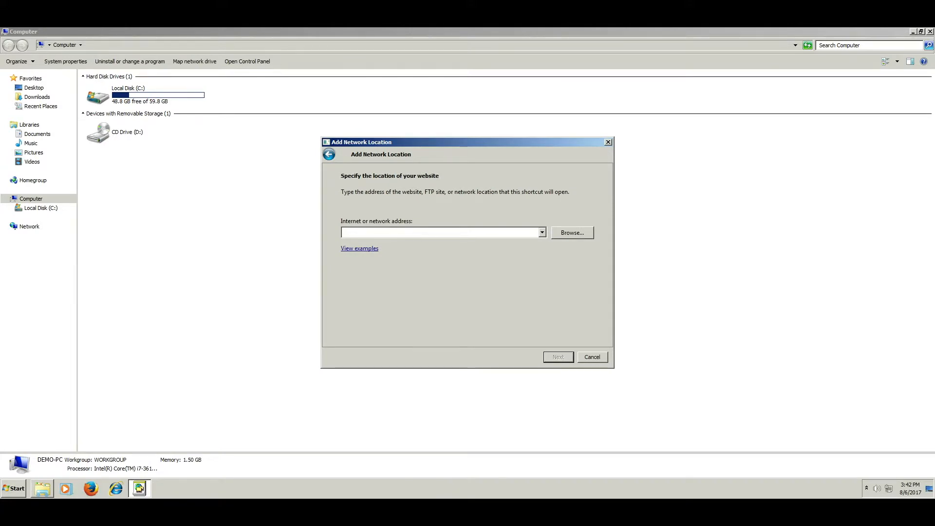
# Step: Enter the share address \\192.168.100.1\sales and continue
pyautogui.write('\\\\19')
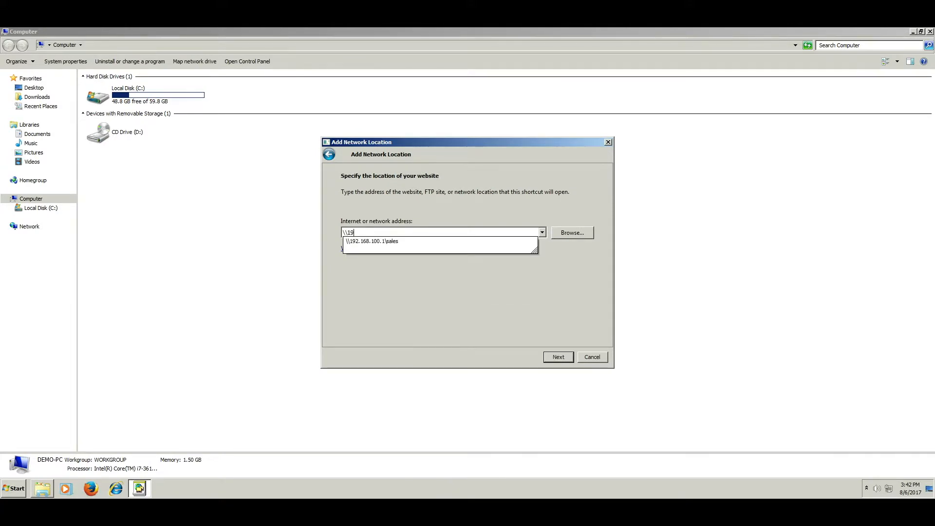
pyautogui.write('2.168.100.1\\sales')
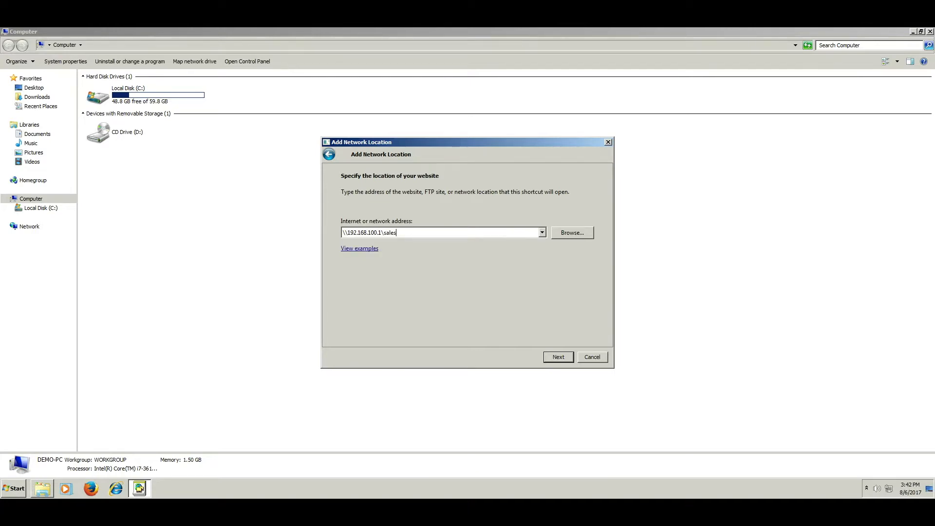
pyautogui.press('Return')
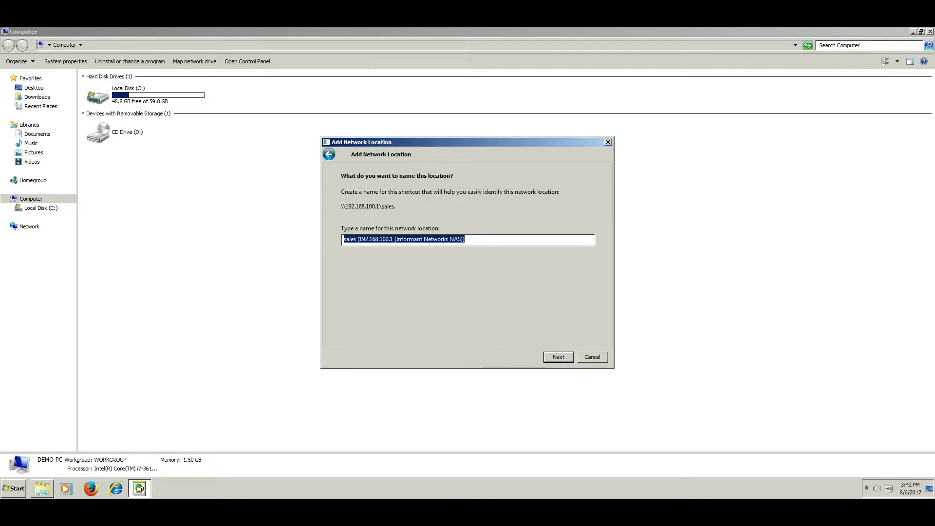
# Step: Name the network location 'Sales File Server' and finish the wizard
pyautogui.write('Sales File Server')
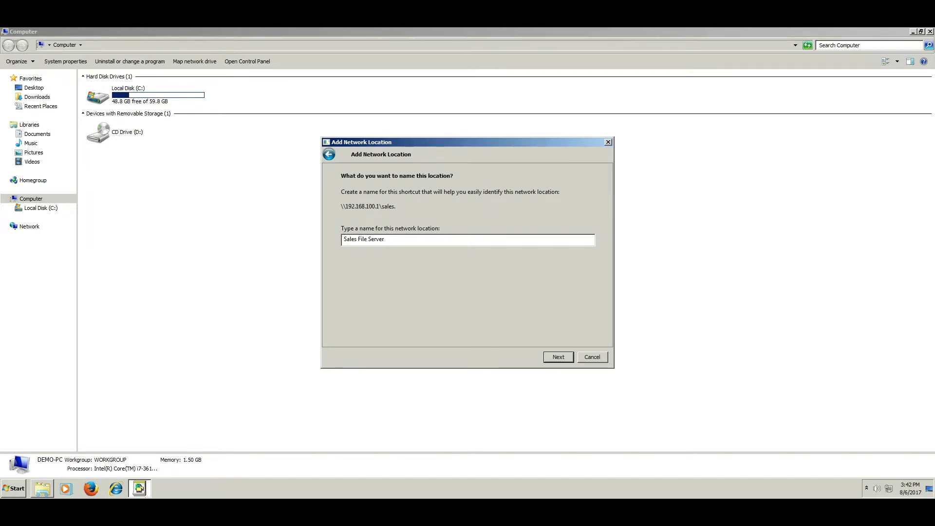
pyautogui.press('Return')
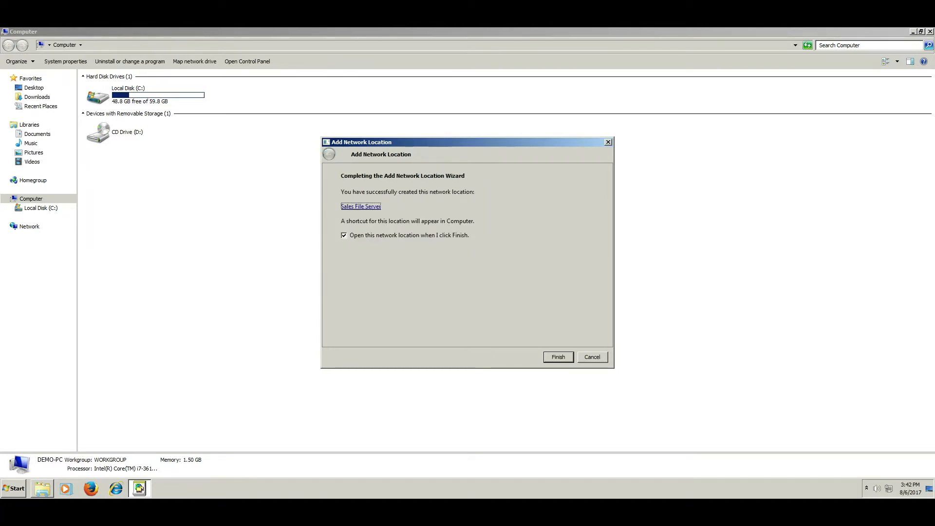
pyautogui.press('Return')
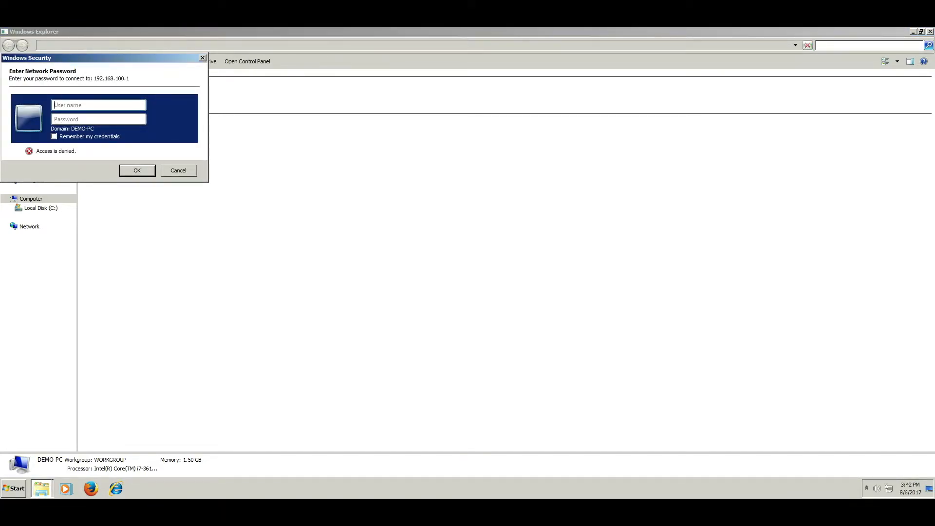
# Step: Fill in the backup user's username and password in the network password prompt
pyautogui.write('test')
pyautogui.press('Tab')
pyautogui.write('te●●●●●●●')
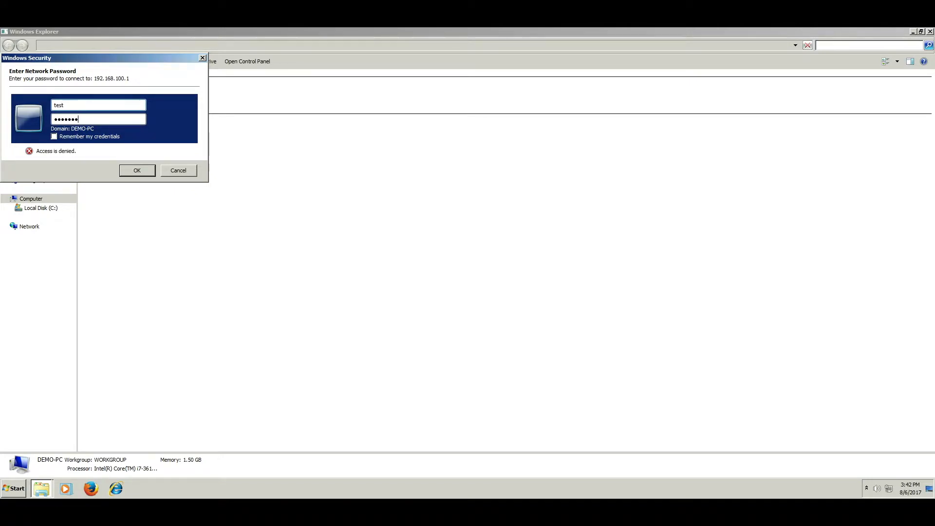
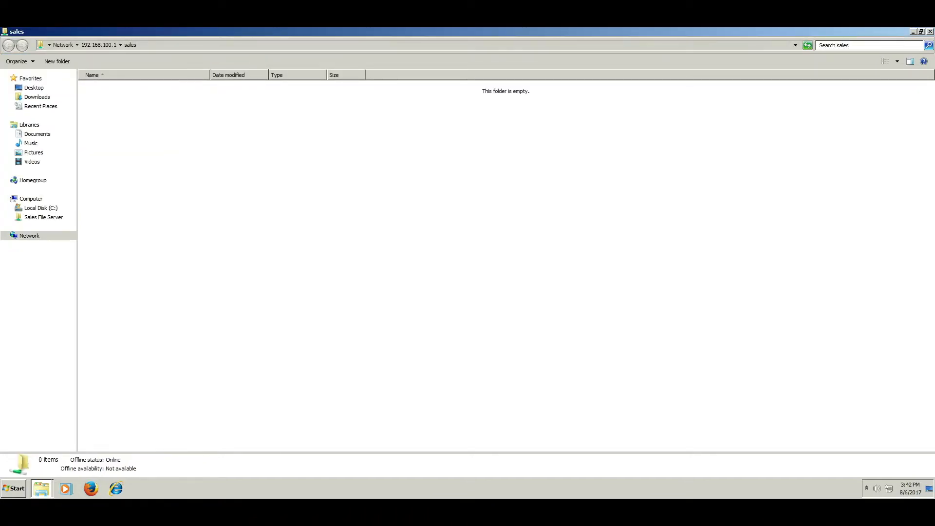
# Step: Create an empty text document named 'Week Planning' in the sales share
pyautogui.rightClick(195, 148)
pyautogui.moveTo(214, 224)
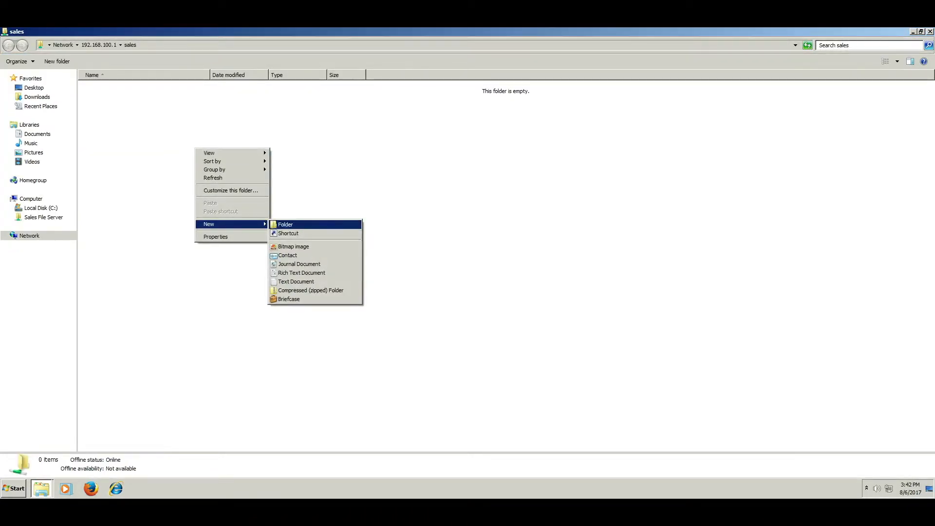
pyautogui.click(296, 281)
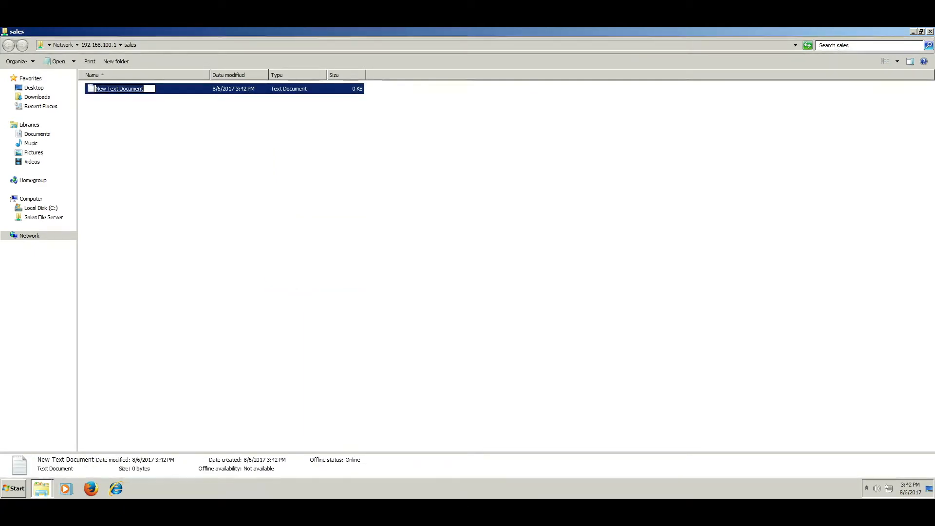
pyautogui.write('W')
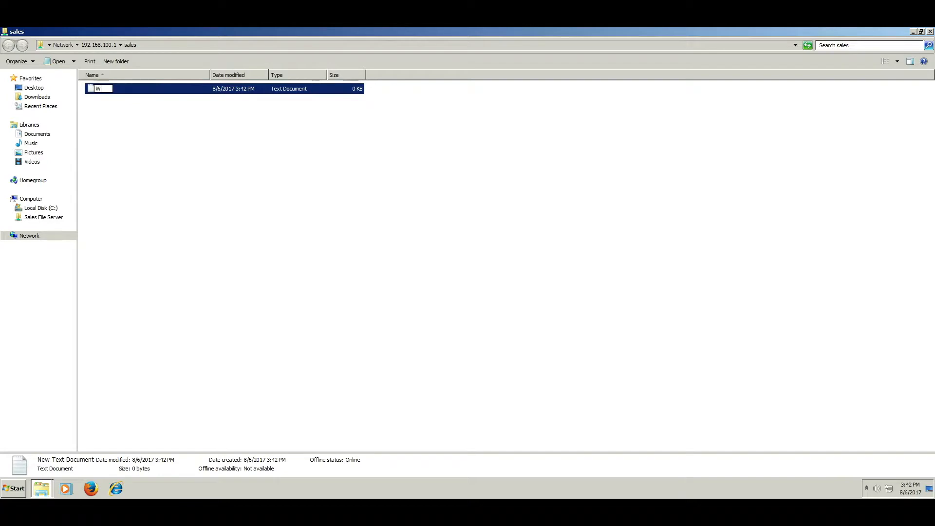
pyautogui.write('eek Planning')
pyautogui.press('Return')
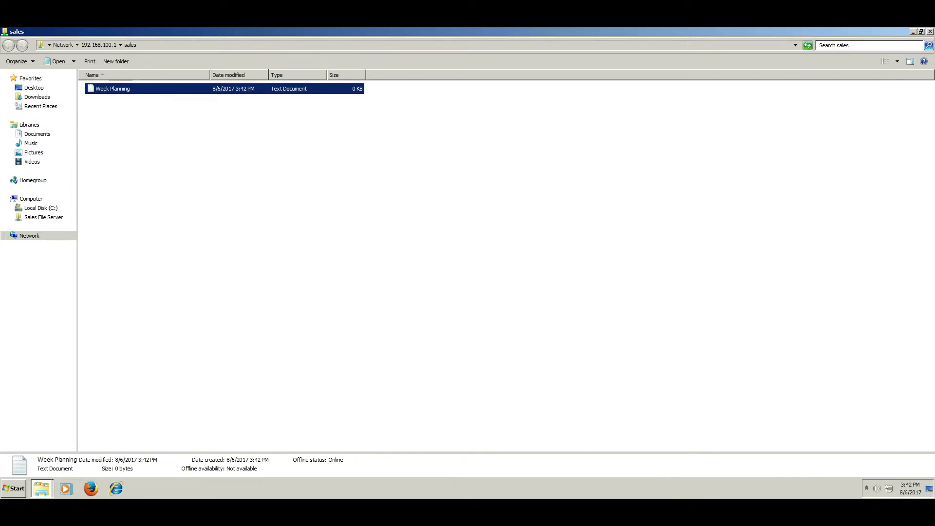
# Step: Write 'Monday - order flowers for the conference' in Week Planning, save it, and close Notepad
pyautogui.press('Return')
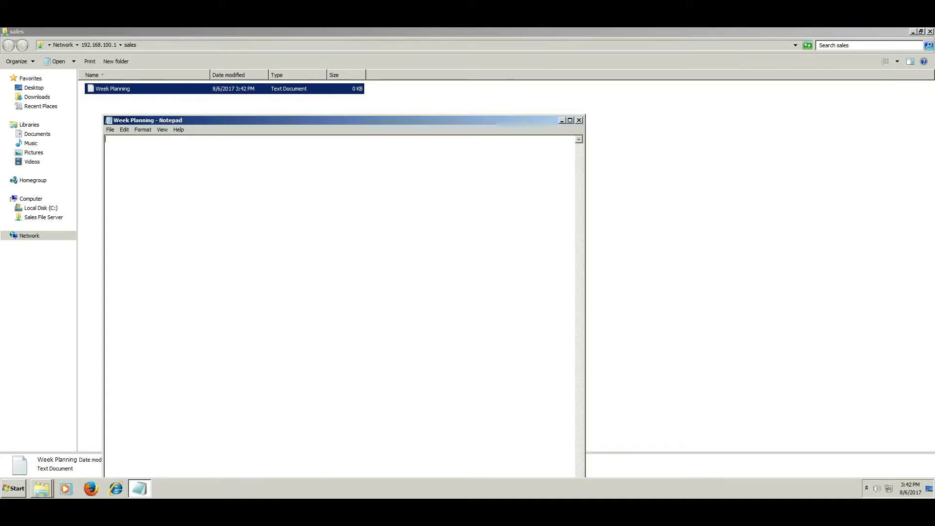
pyautogui.write('Monday - order flowers for the conference')
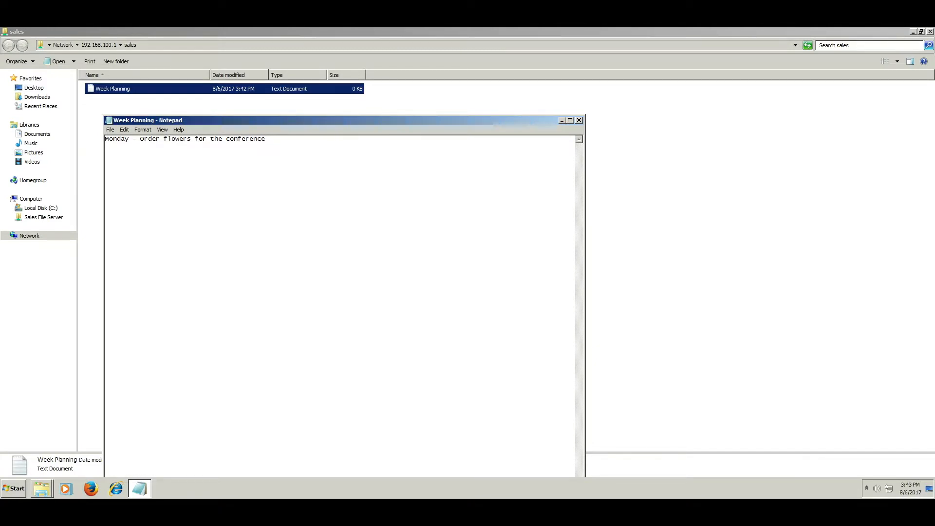
pyautogui.hotkey('alt', 'f')
pyautogui.press('Down')
pyautogui.press('Down')
pyautogui.press('Return')
pyautogui.hotkey('alt', 'F4')
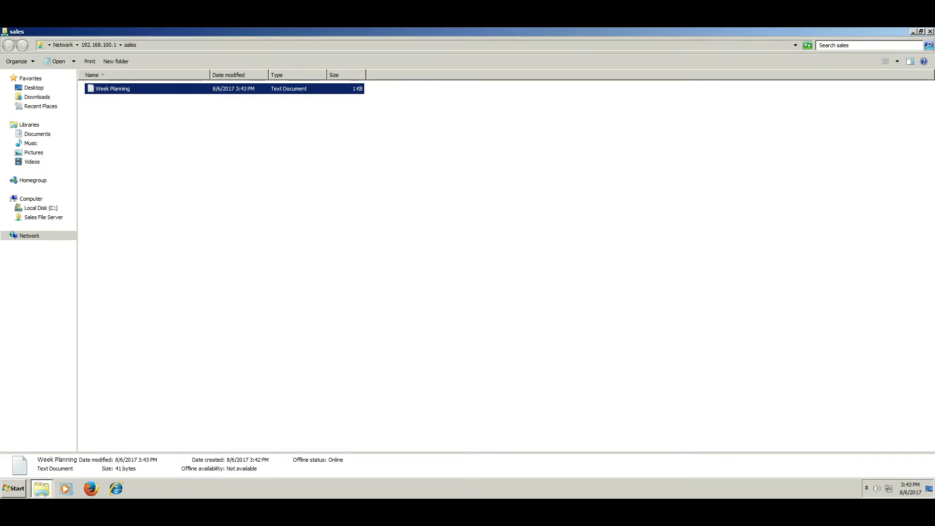
# Step: Create a new folder named 'Reports' in the sales share
pyautogui.click(467, 243)
pyautogui.rightClick(109, 121)
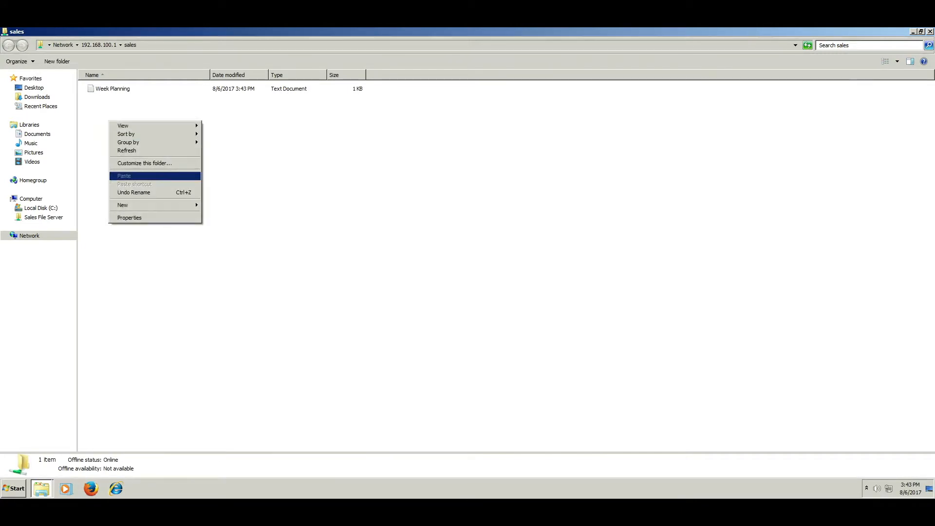
pyautogui.moveTo(127, 206)
pyautogui.click(217, 205)
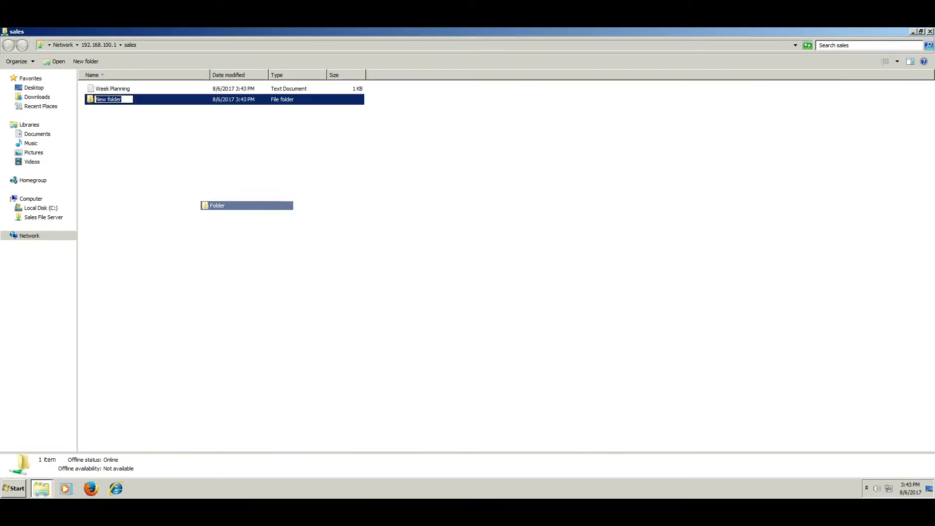
pyautogui.write('Reports')
pyautogui.press('Return')
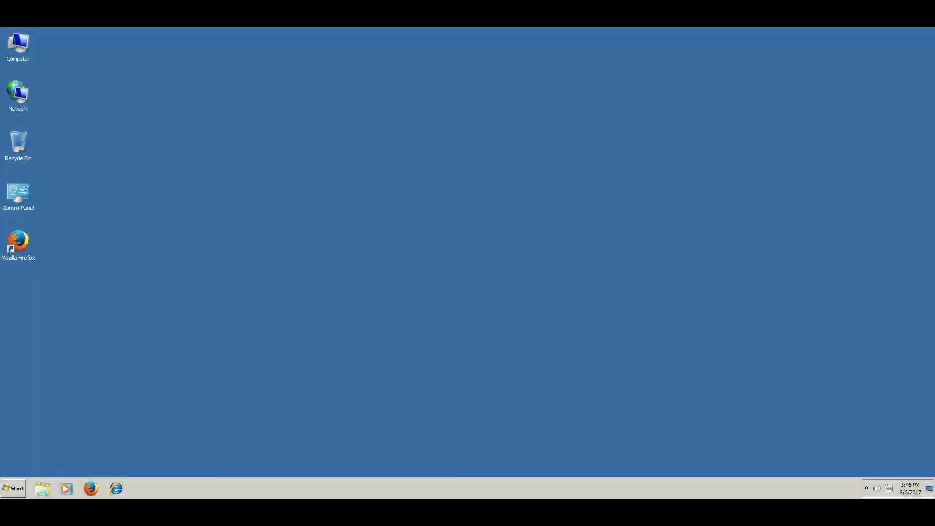
# Step: From Computer, start the Add a network location wizard with a custom location
pyautogui.doubleClick(18, 44)
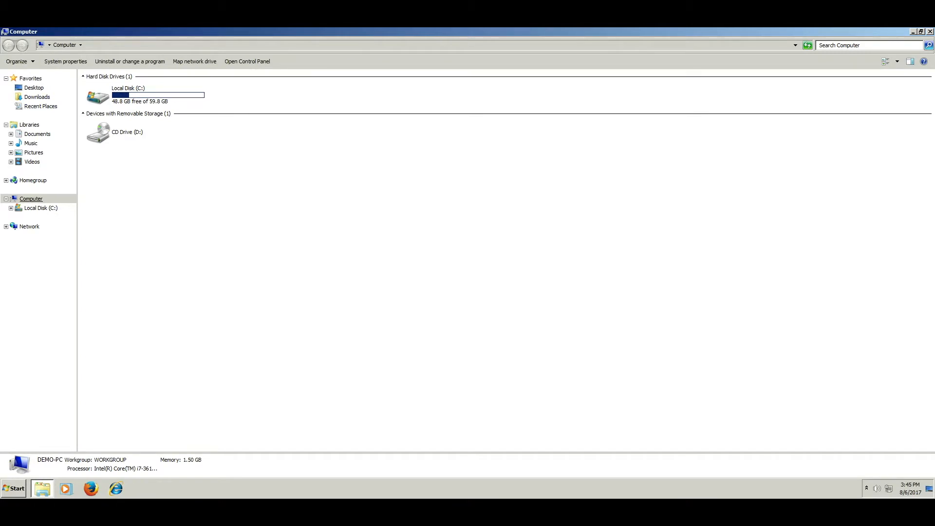
pyautogui.rightClick(29, 198)
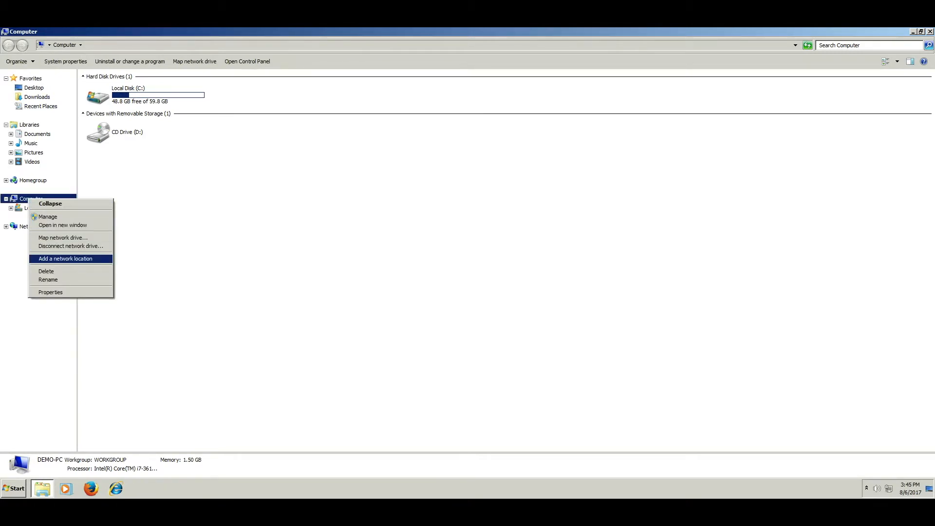
pyautogui.click(65, 258)
pyautogui.click(559, 357)
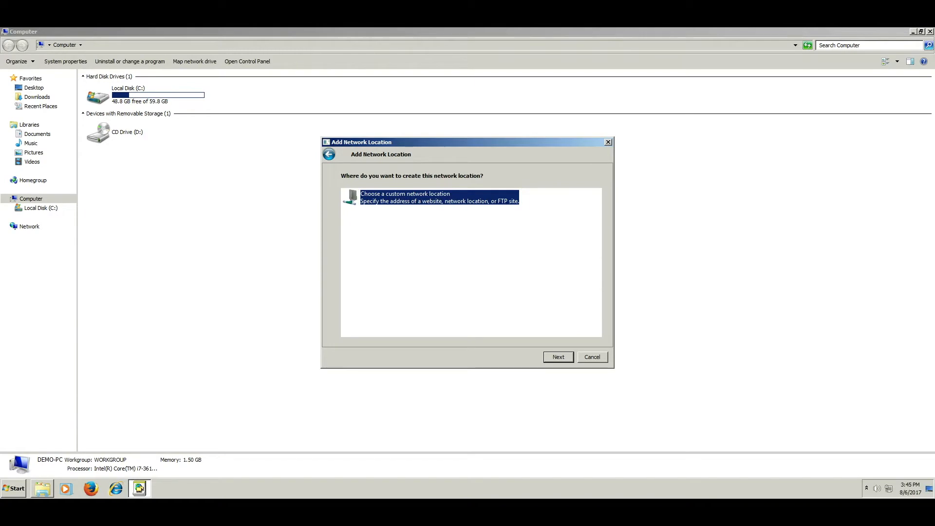
pyautogui.press('Return')
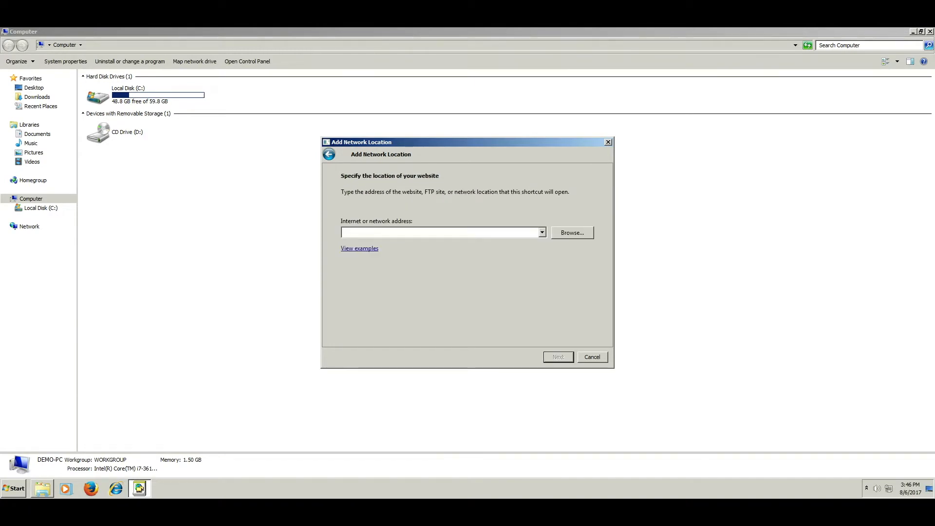
# Step: Enter \\192.168.100.1\sales, name the location 'Sales File Share', and finish the wizard
pyautogui.write('\\\\1')
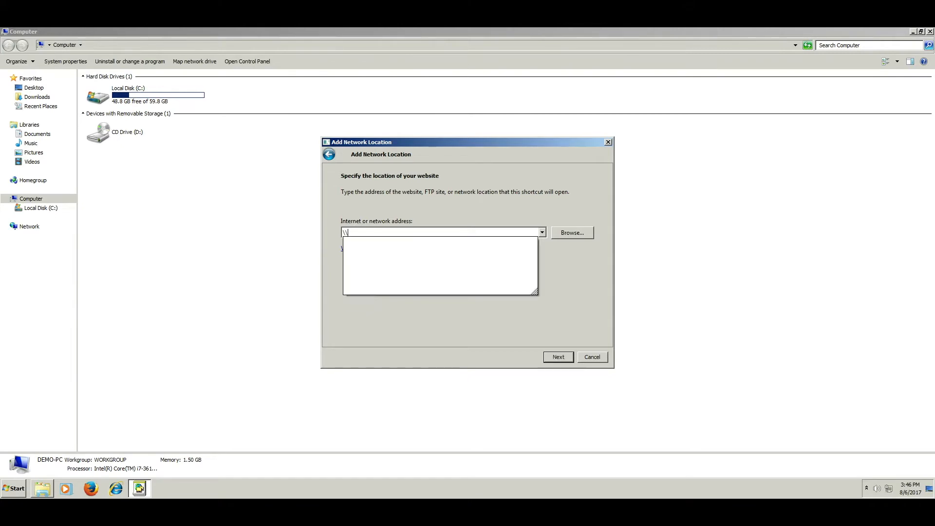
pyautogui.write('92.167')
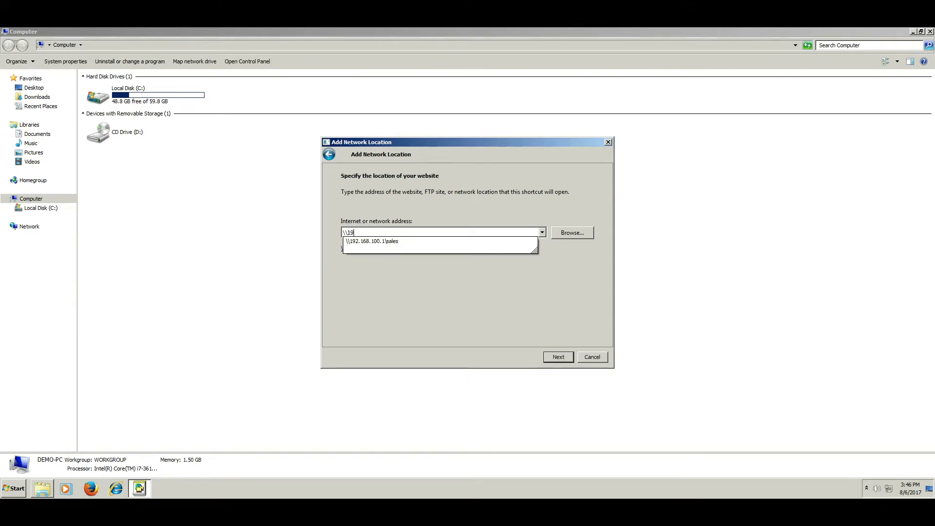
pyautogui.press('BackSpace')
pyautogui.press('BackSpace')
pyautogui.write('8.100.1\\sales')
pyautogui.press('Return')
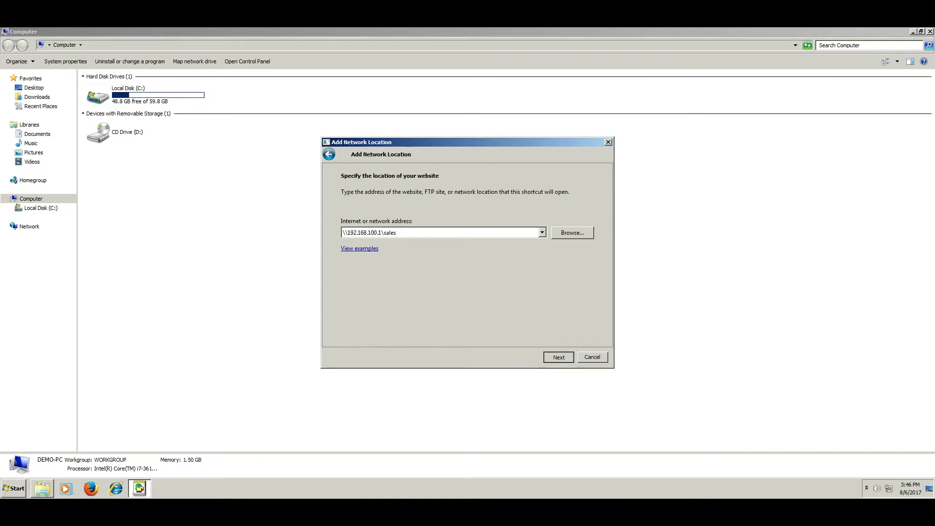
pyautogui.write('Sales File Share')
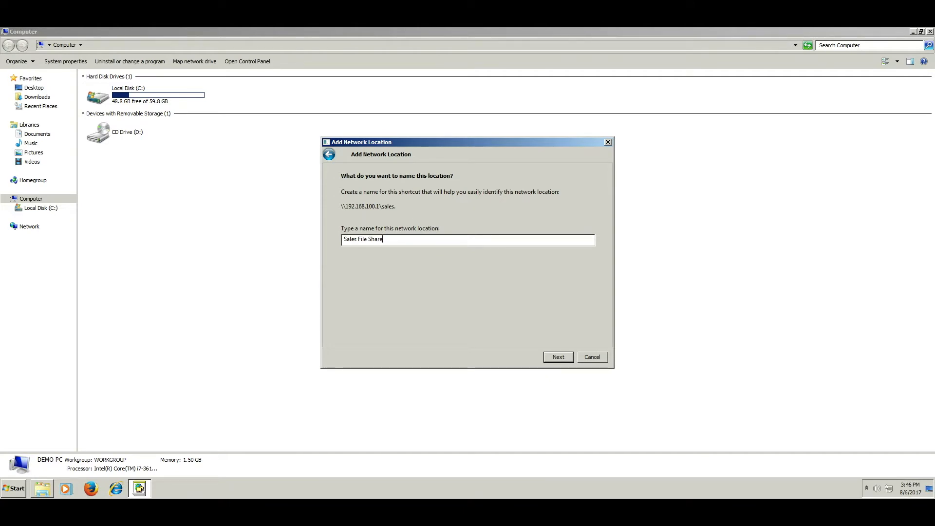
pyautogui.press('Return')
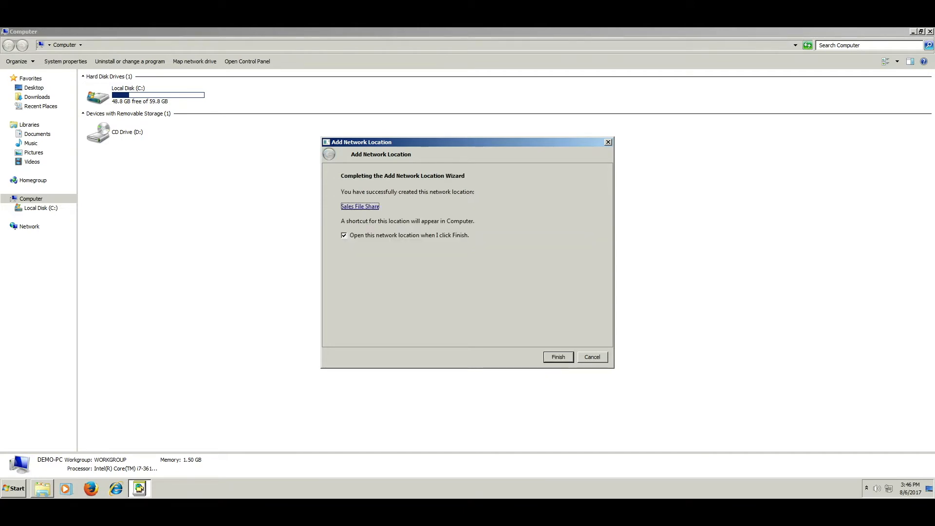
pyautogui.press('Return')
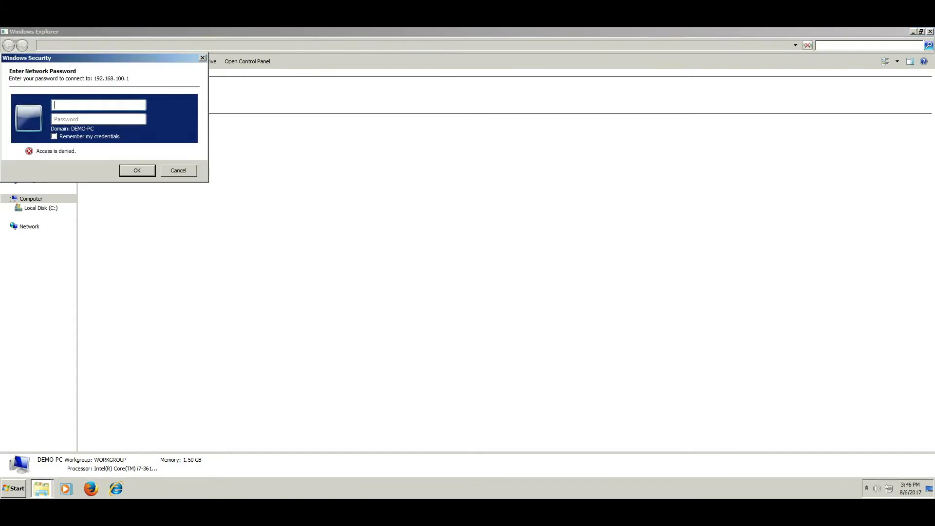
# Step: Enter the other user's username and password in the network password prompt
pyautogui.write('john')
pyautogui.press('Tab')
pyautogui.write('••')
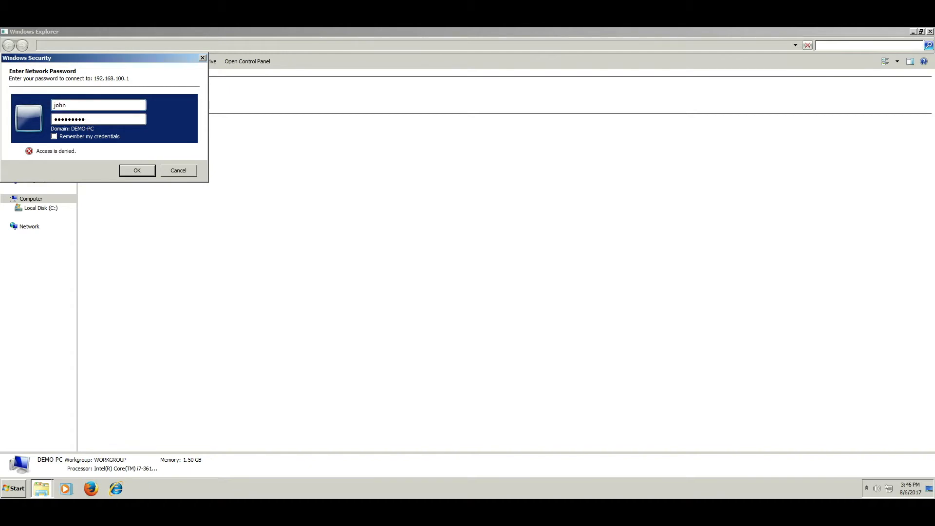
# Step: Submit the network credentials to open the sales share, then select the Week Planning file
pyautogui.press('Return')
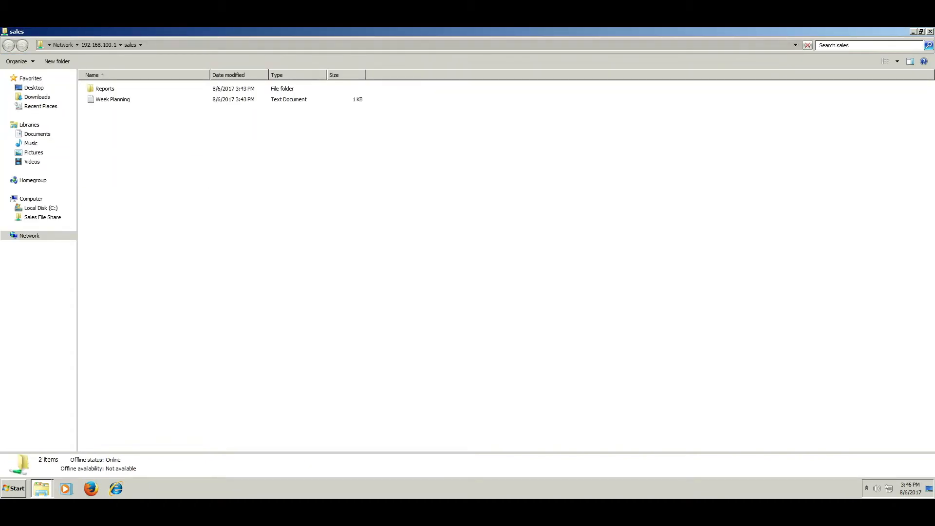
pyautogui.click(112, 100)
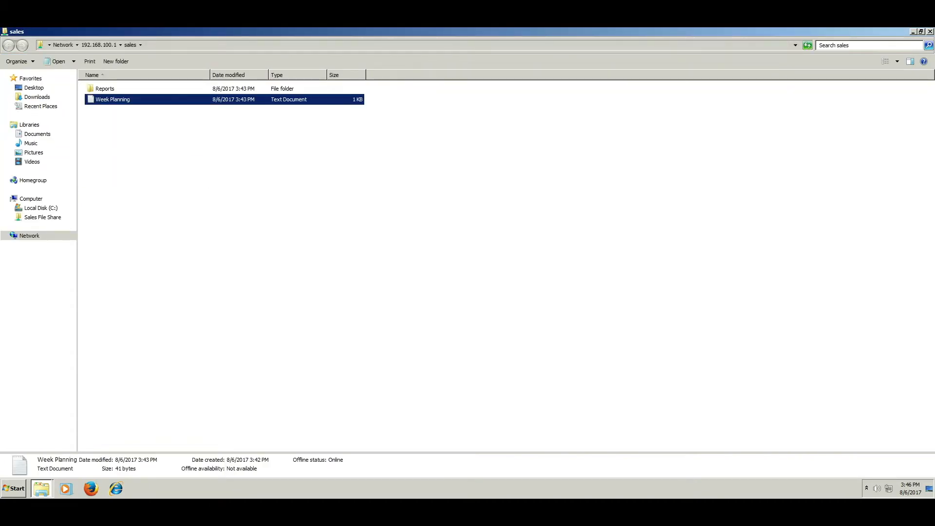
# Step: Add a 'Tuesday' line to Week Planning, try saving over it, and close Notepad after Access denied
pyautogui.press('Return')
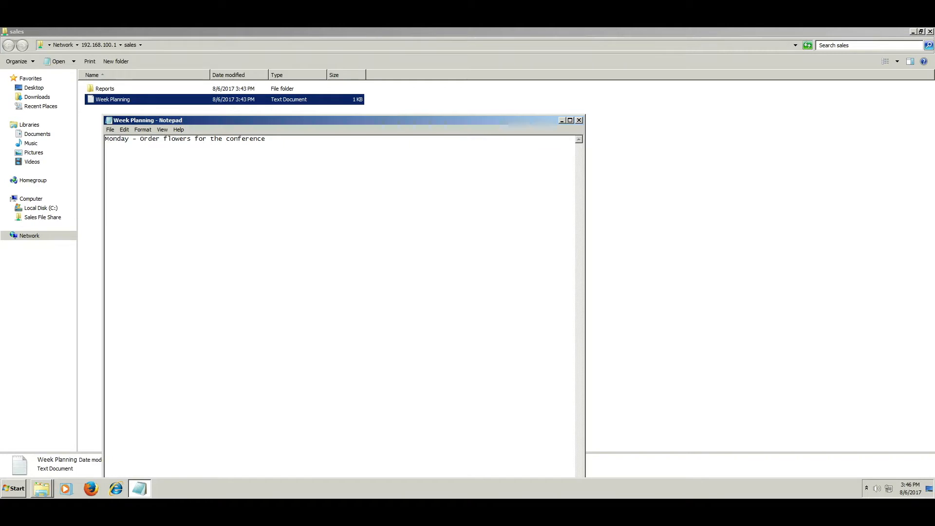
pyautogui.write('Tuesday')
pyautogui.hotkey('alt', 'f')
pyautogui.press('Down')
pyautogui.press('Down')
pyautogui.press('Down')
pyautogui.press('Return')
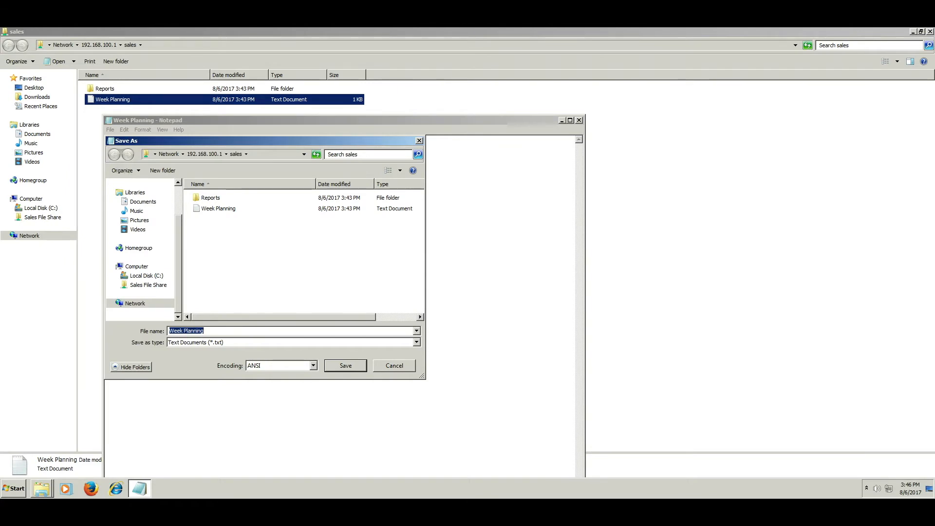
pyautogui.press('Return')
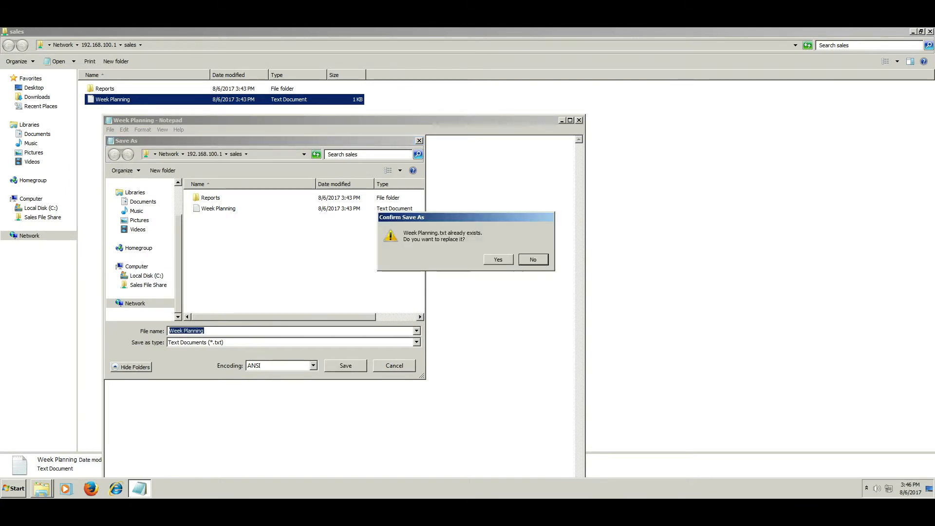
pyautogui.press('y')
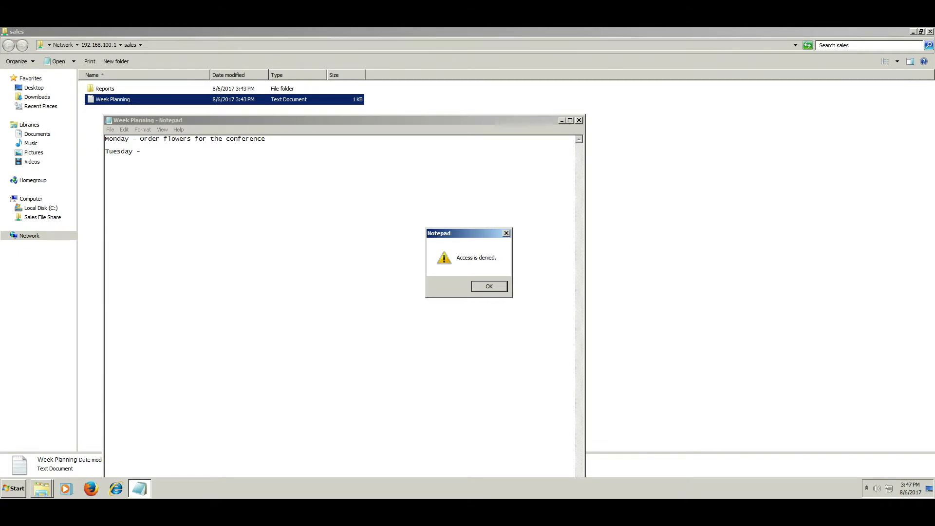
pyautogui.press('Return')
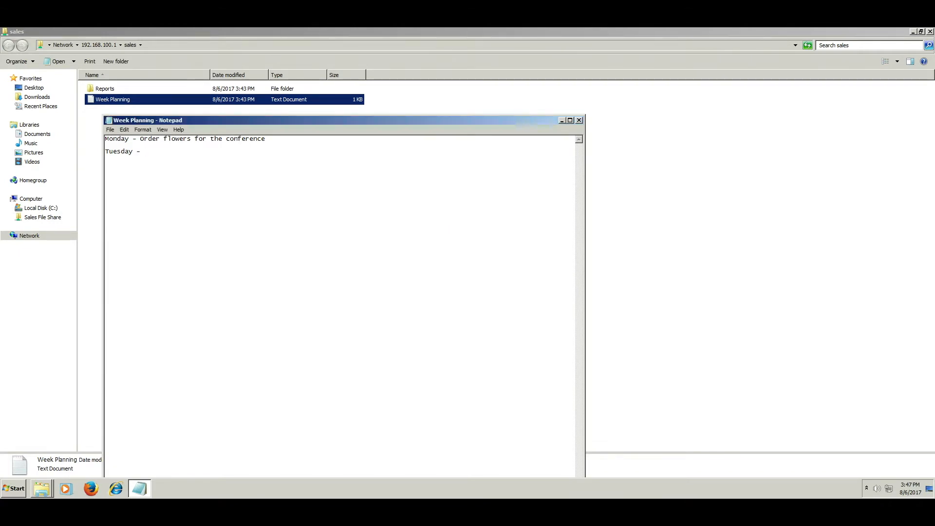
pyautogui.hotkey('alt', 'F4')
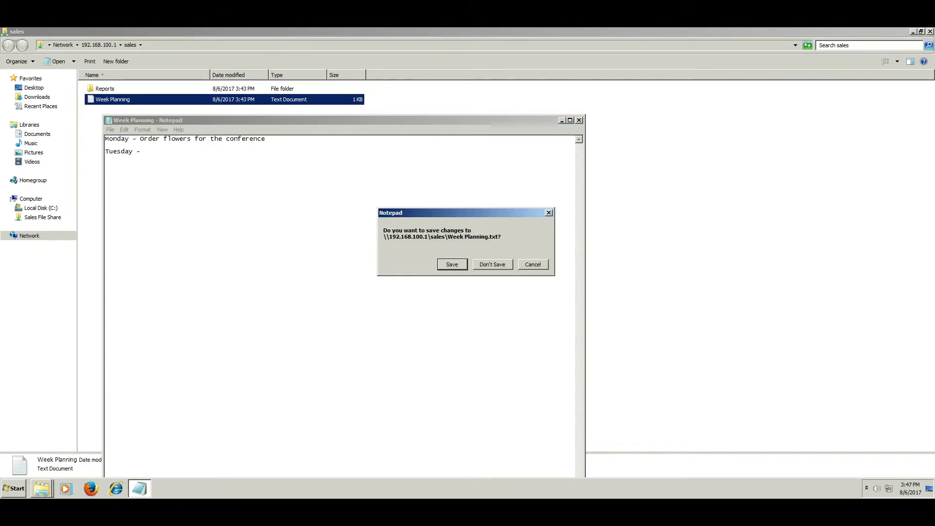
# Step: Discard the Notepad changes and try creating a new Rich Text Document in the sales share
pyautogui.press('n')
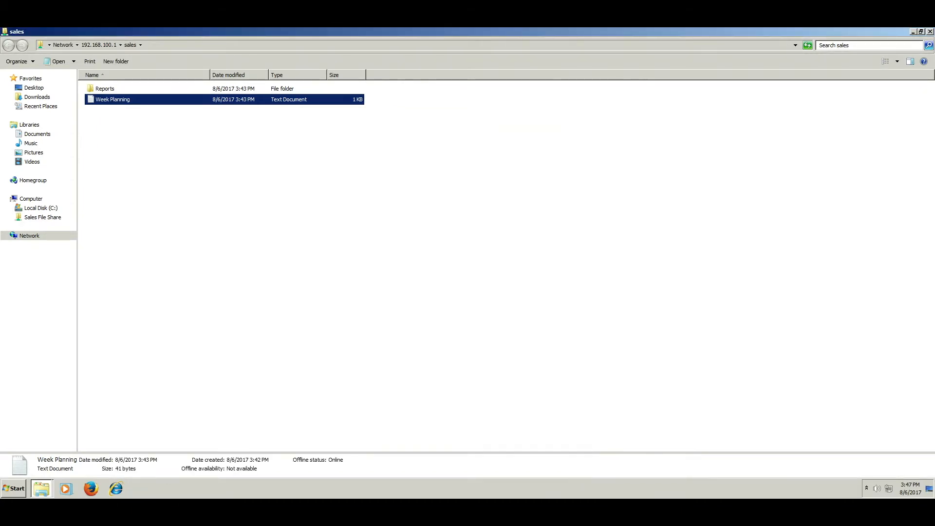
pyautogui.rightClick(133, 148)
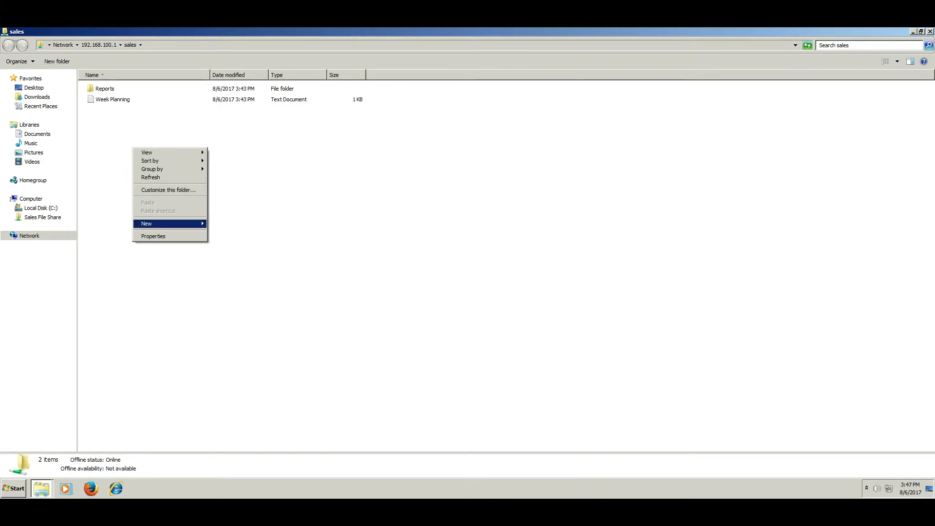
pyautogui.moveTo(156, 224)
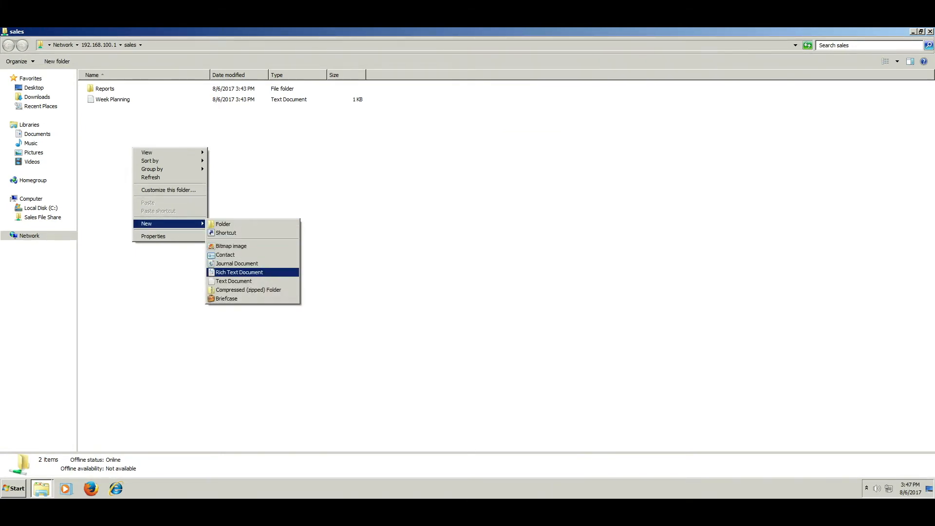
pyautogui.click(240, 272)
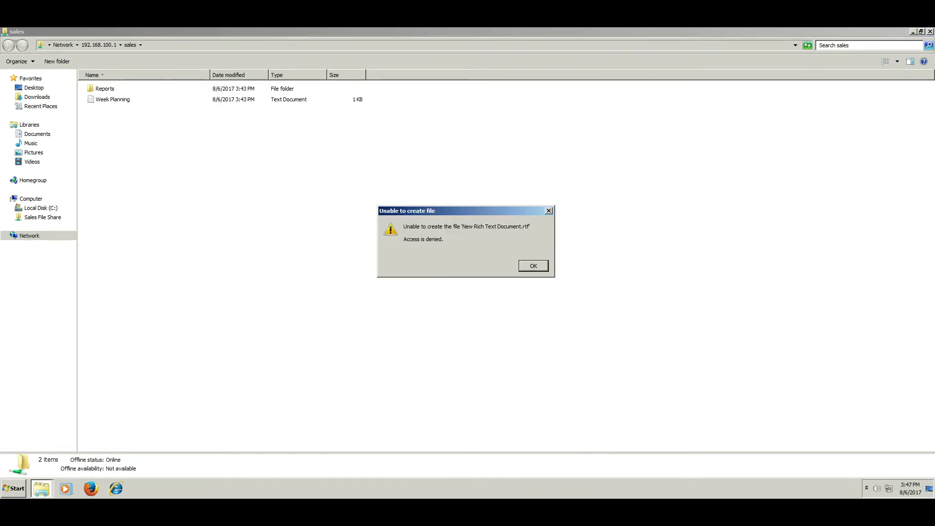
pyautogui.press('Return')
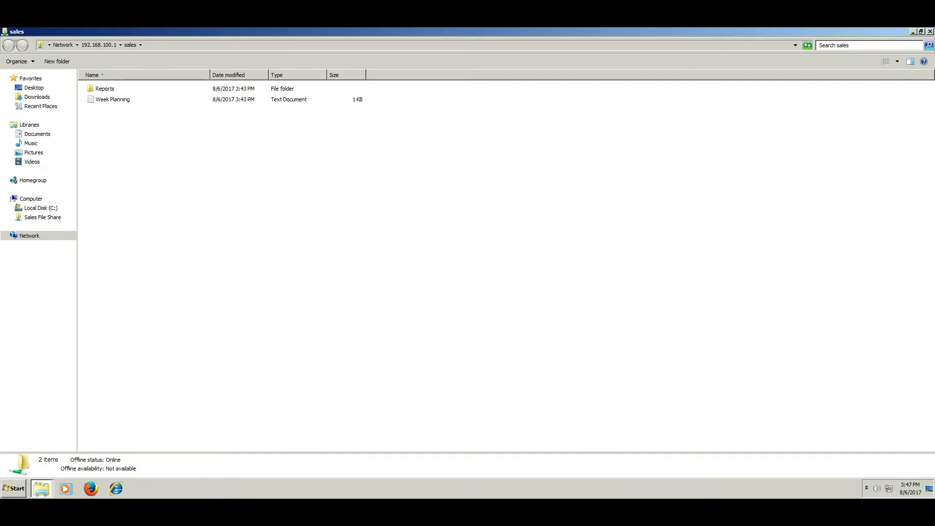
# Step: Open the Reports folder and try creating a Rich Text Document there, dismissing the denial
pyautogui.doubleClick(104, 89)
pyautogui.rightClick(118, 111)
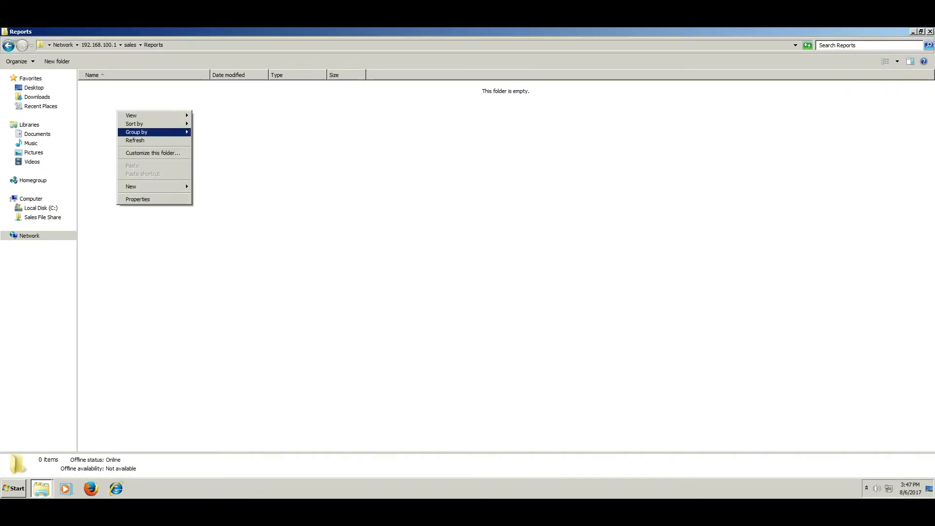
pyautogui.moveTo(146, 187)
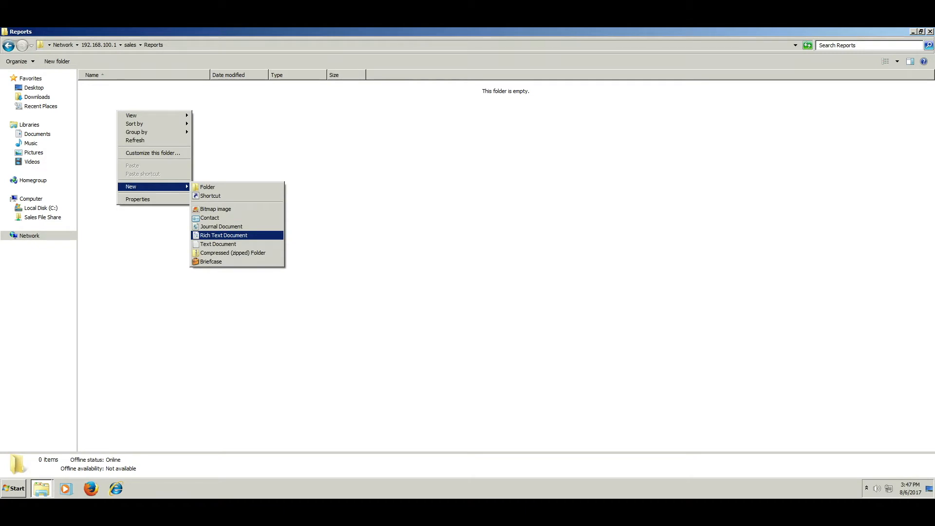
pyautogui.click(237, 236)
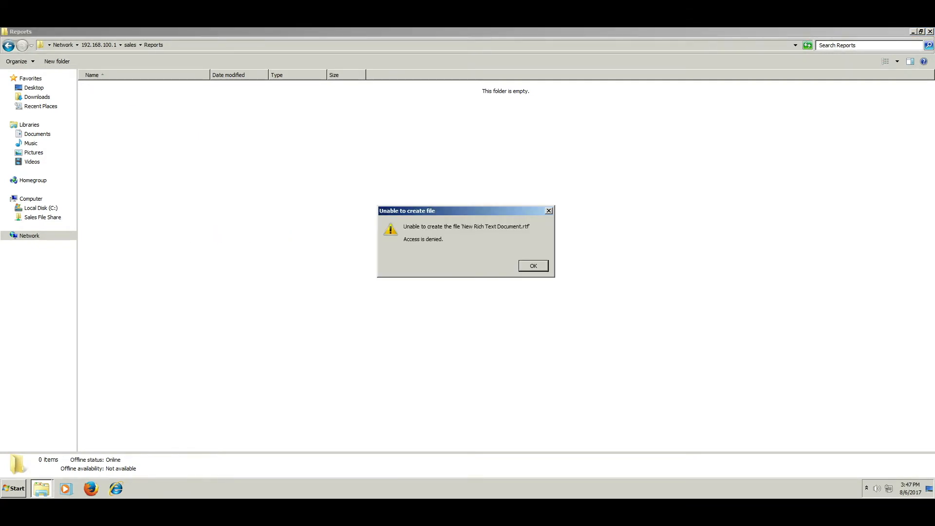
pyautogui.press('Return')
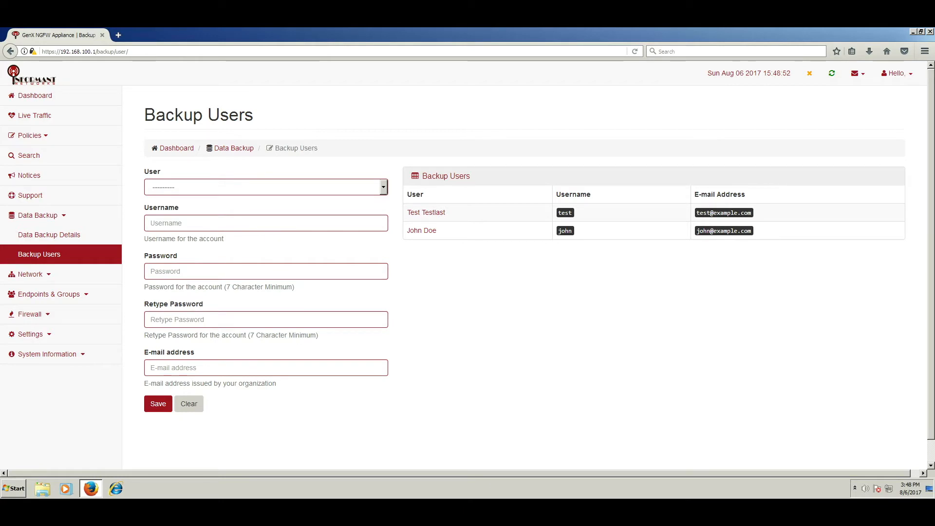
# Step: Choose the user to back up and enter the backup account's username
pyautogui.click(266, 187)
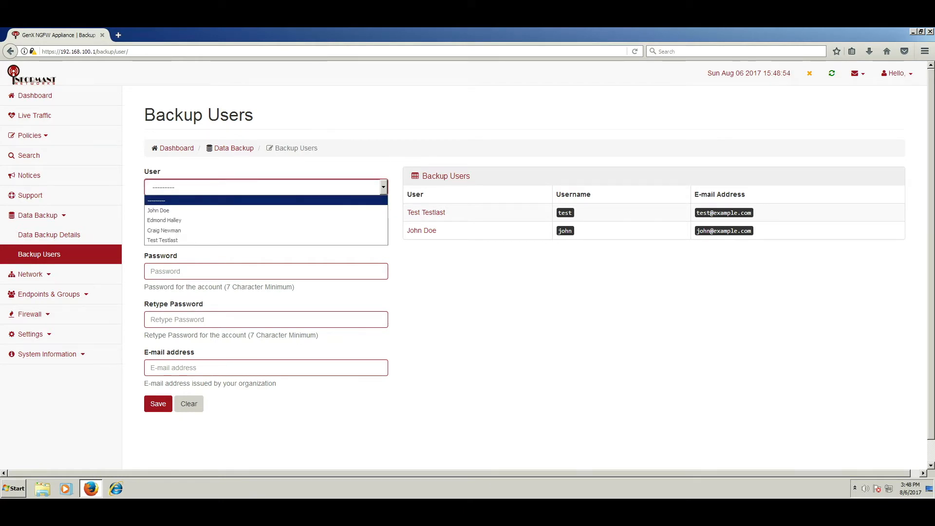
pyautogui.click(266, 221)
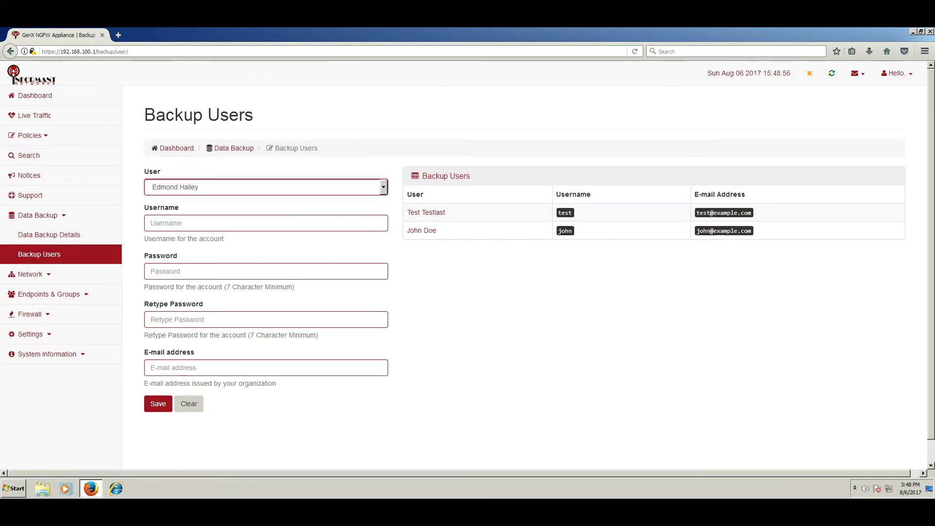
pyautogui.click(266, 223)
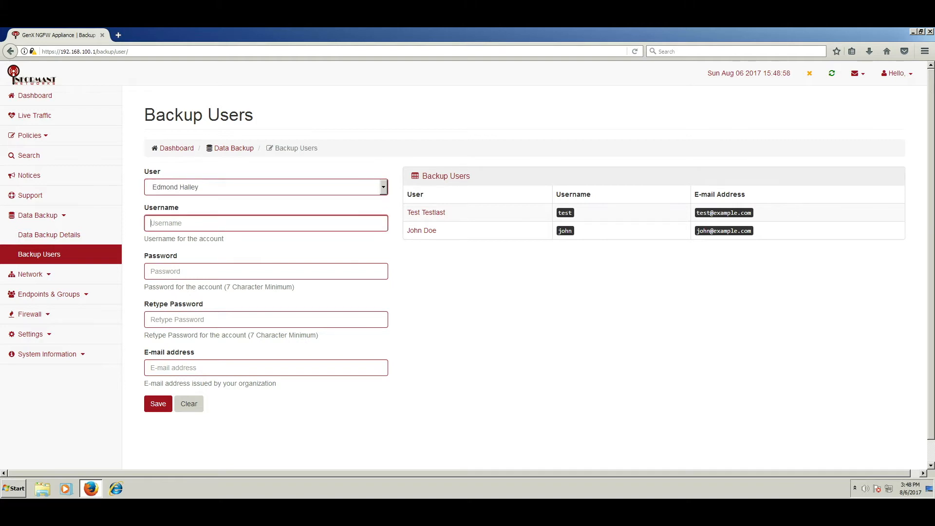
# Step: Enter and confirm the account password, fill in the user's e-mail address, and save the backup user
pyautogui.press('Tab')
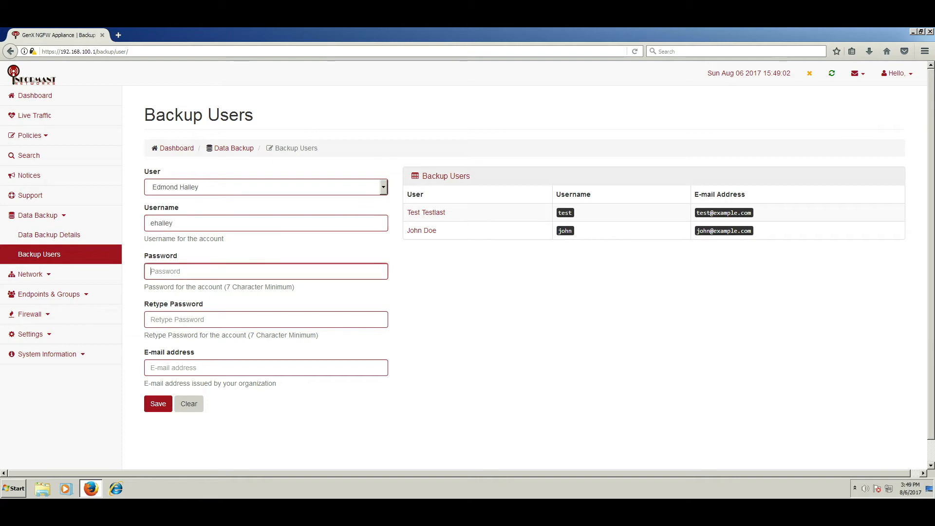
pyautogui.write('•••••')
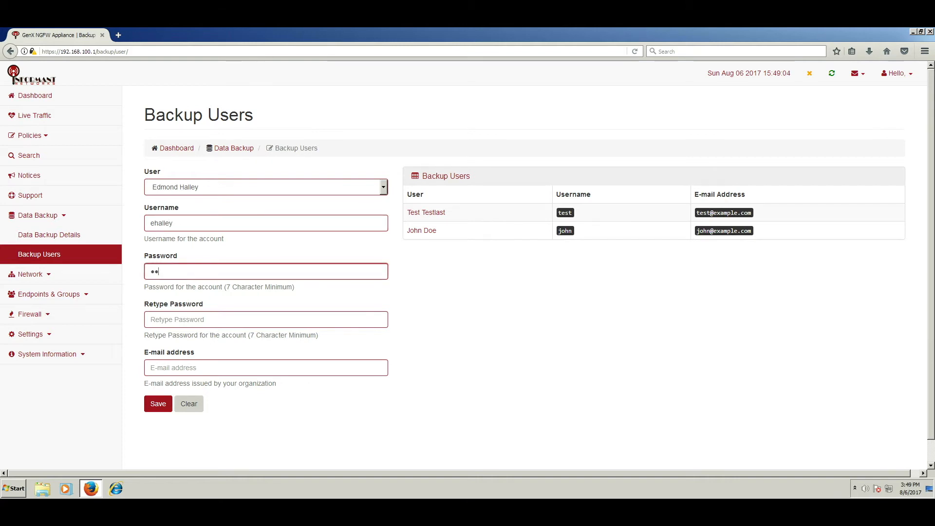
pyautogui.write('•••••••')
pyautogui.press('Tab')
pyautogui.write('••••')
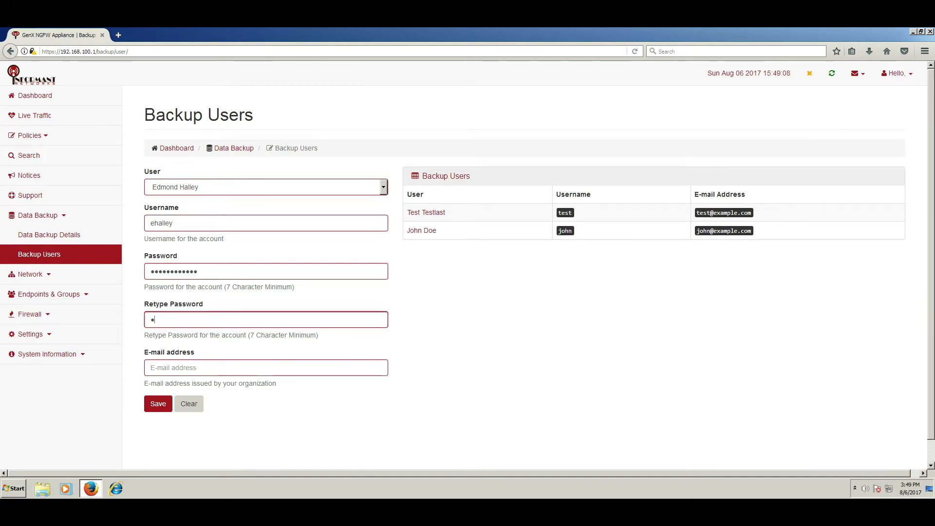
pyautogui.write('••••••••')
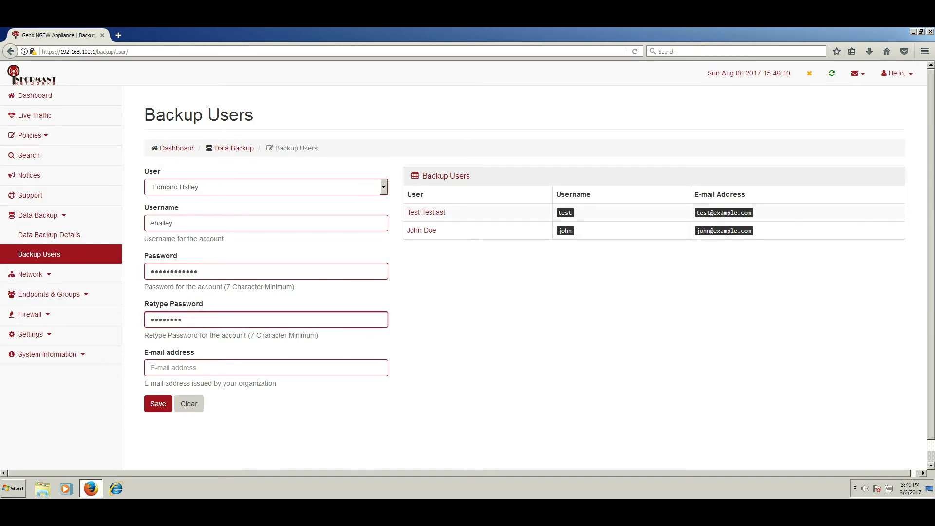
pyautogui.write('•')
pyautogui.press('BackSpace')
pyautogui.press('BackSpace')
pyautogui.press('BackSpace')
pyautogui.press('BackSpace')
pyautogui.press('BackSpace')
pyautogui.press('BackSpace')
pyautogui.press('BackSpace')
pyautogui.press('BackSpace')
pyautogui.press('BackSpace')
pyautogui.press('BackSpace')
pyautogui.press('BackSpace')
pyautogui.press('BackSpace')
pyautogui.press('BackSpace')
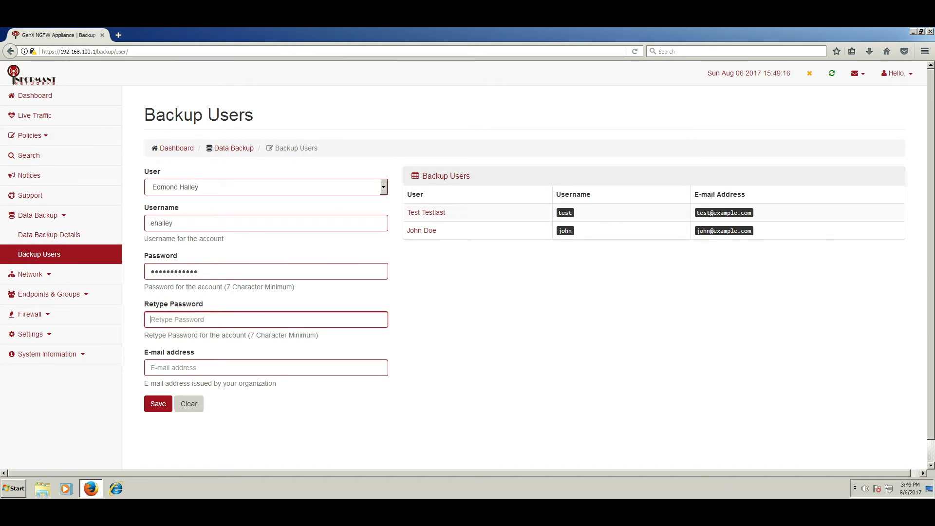
pyautogui.write('••••••••••••')
pyautogui.press('Tab')
pyautogui.write('edmund')
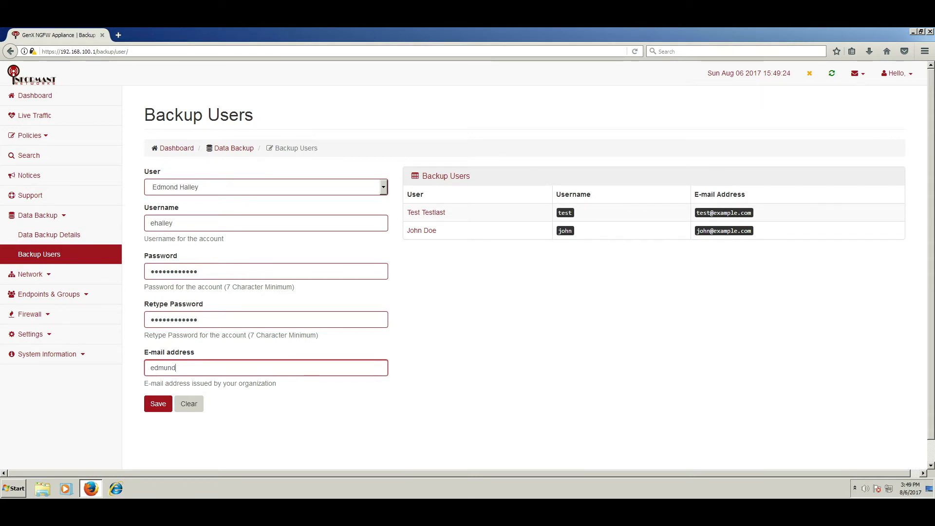
pyautogui.write('@examp')
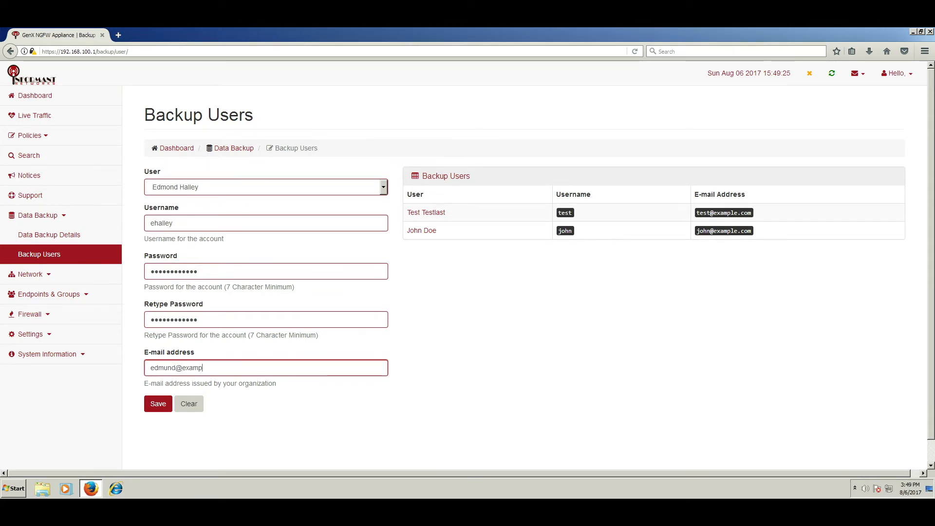
pyautogui.write('le.com')
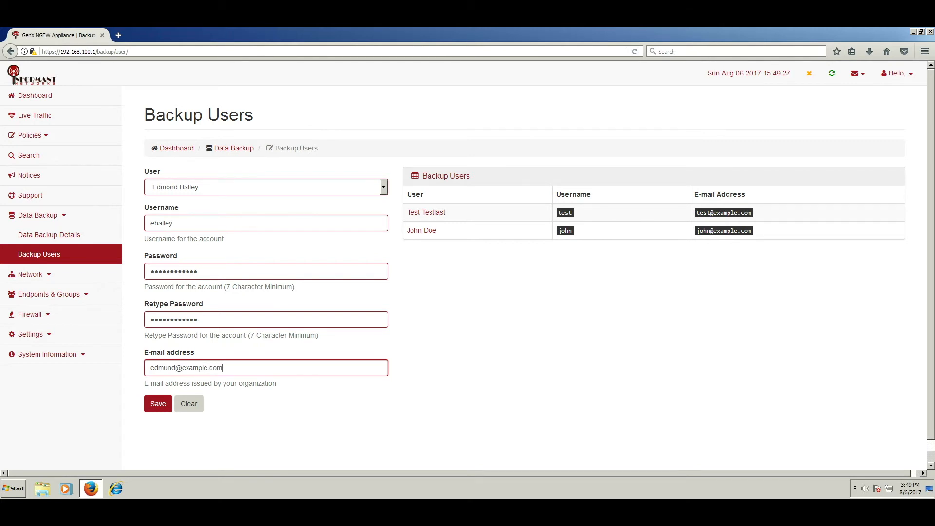
pyautogui.press('Return')
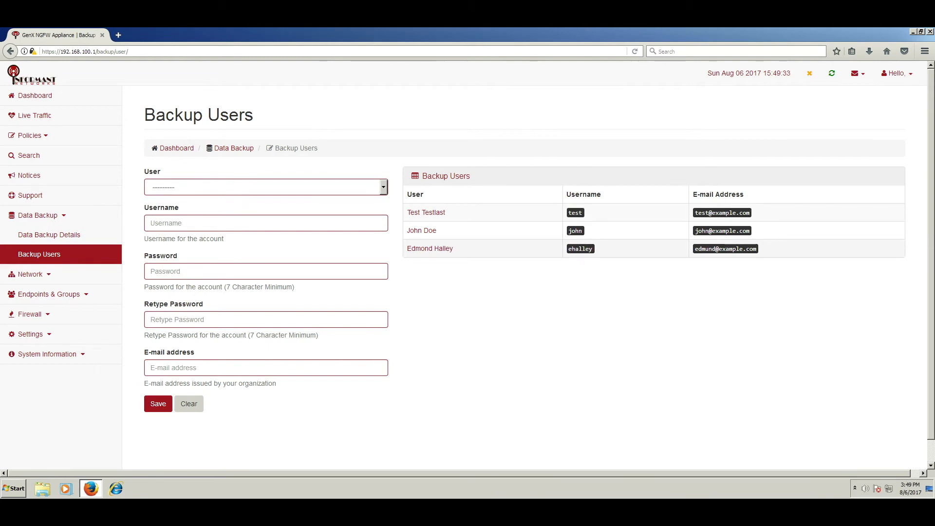
# Step: Open Data Backup Details and name a new partition 'edmond'
pyautogui.click(49, 234)
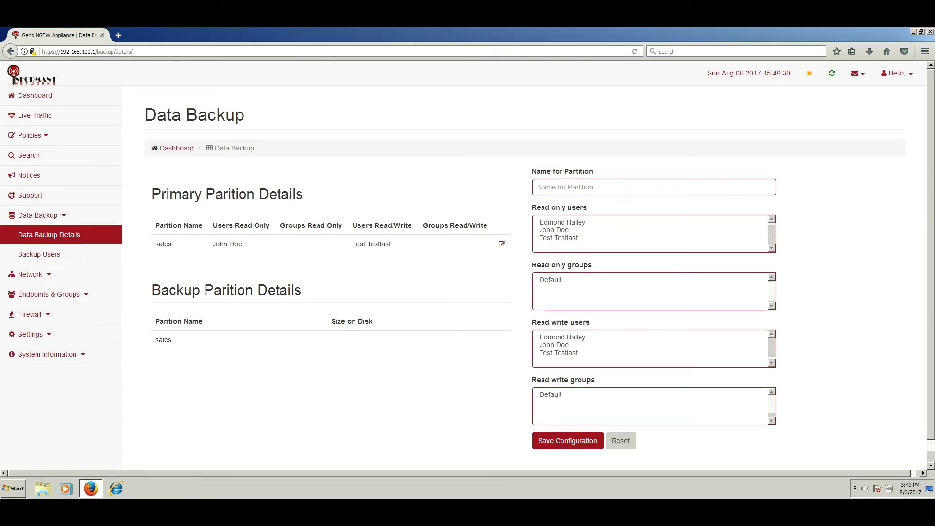
pyautogui.click(566, 187)
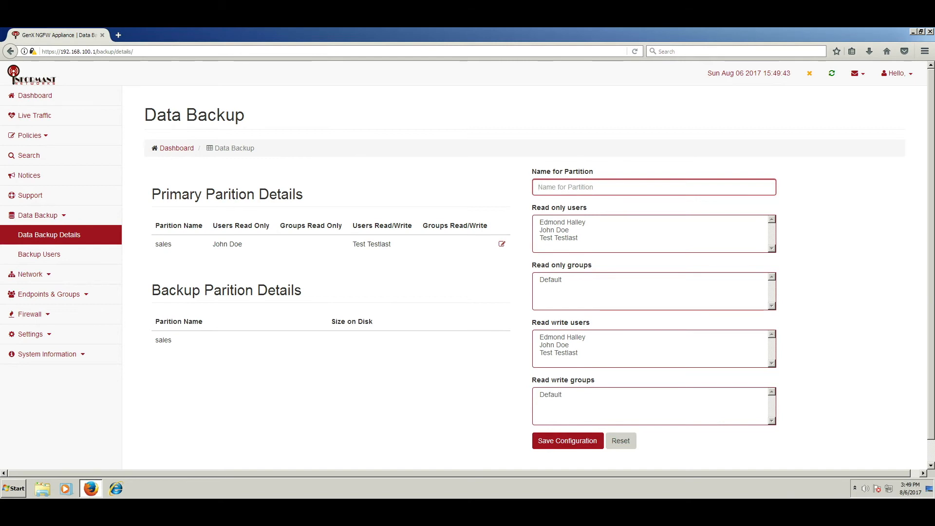
pyautogui.write('edmo')
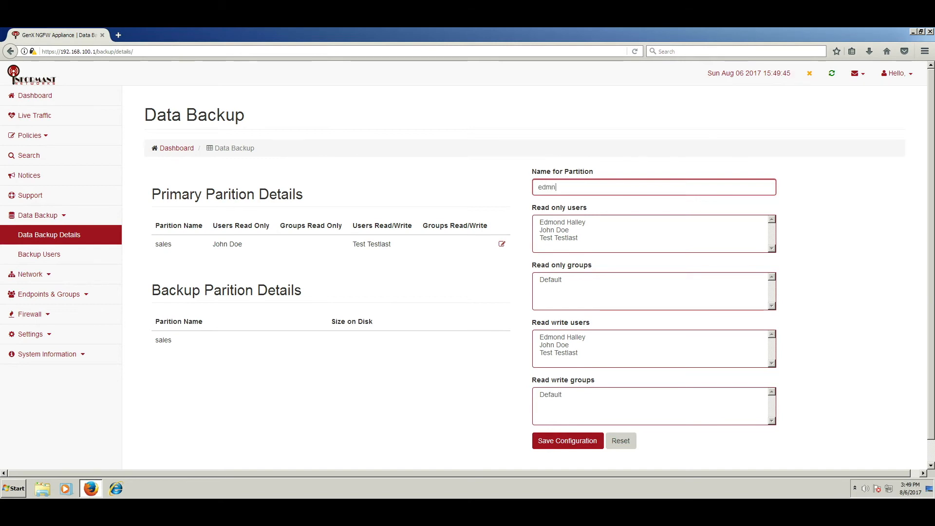
pyautogui.write('nd')
# Step: Give two existing users read-only access, the new backup user read-write, and save the configuration
pyautogui.click(563, 222)
pyautogui.keyDown('ctrl'); pyautogui.click(563, 222); pyautogui.keyUp('ctrl')
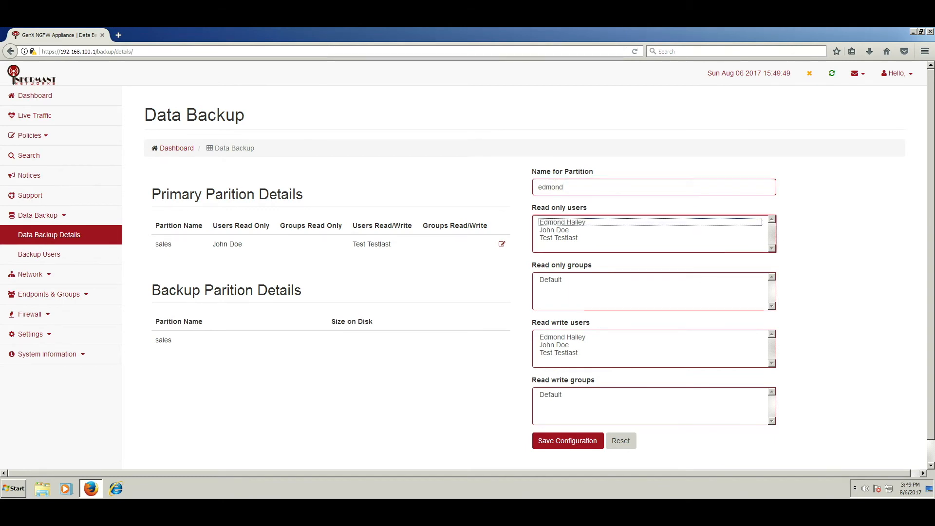
pyautogui.keyDown('ctrl'); pyautogui.click(554, 230); pyautogui.keyUp('ctrl')
pyautogui.keyDown('ctrl'); pyautogui.click(559, 238); pyautogui.keyUp('ctrl')
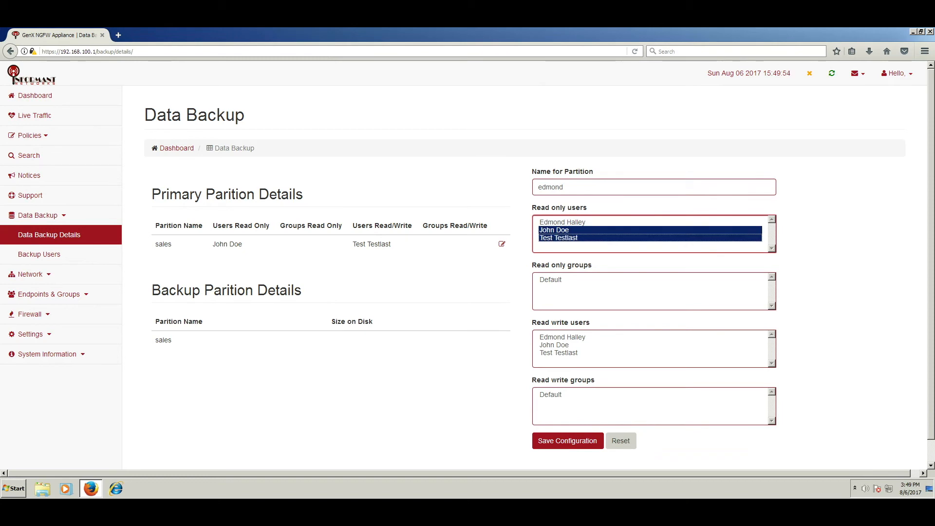
pyautogui.click(563, 337)
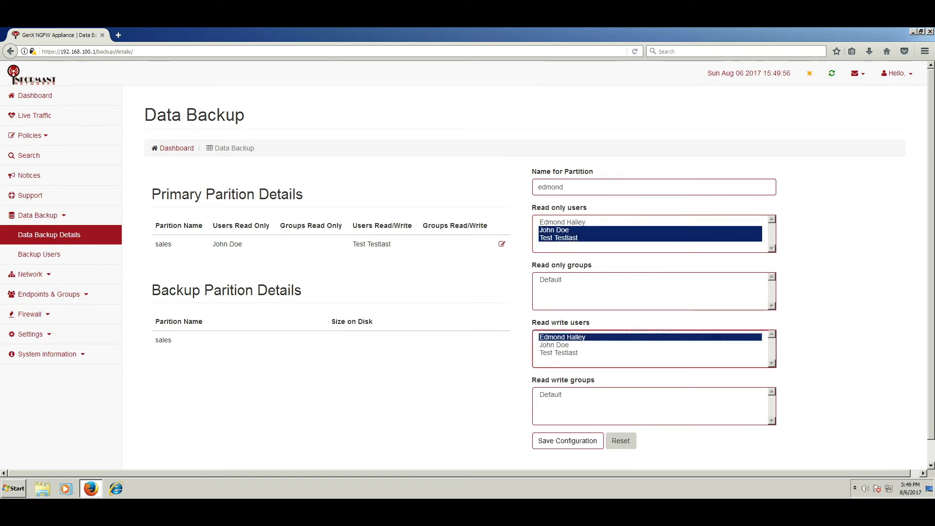
pyautogui.click(568, 441)
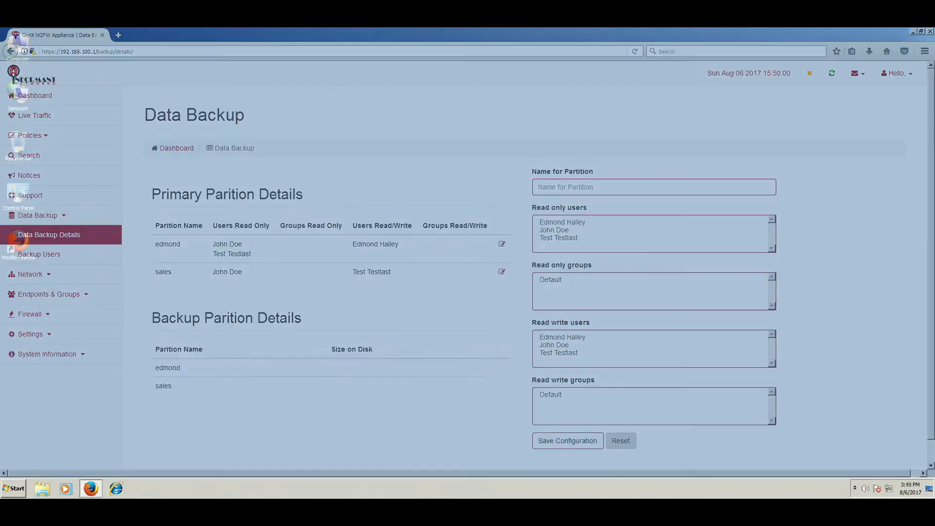
# Step: From Computer, start the Add a network location wizard with a custom location
pyautogui.press('super+e')
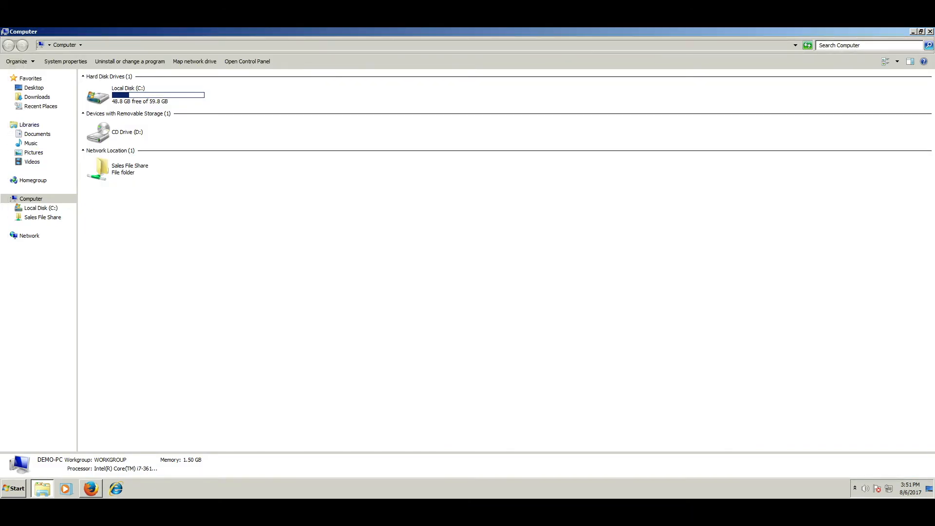
pyautogui.rightClick(30, 199)
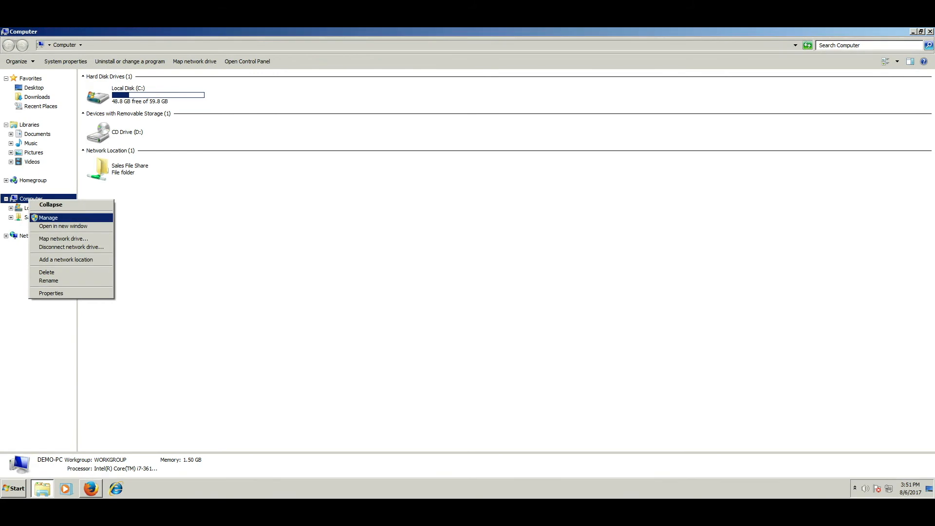
pyautogui.click(66, 259)
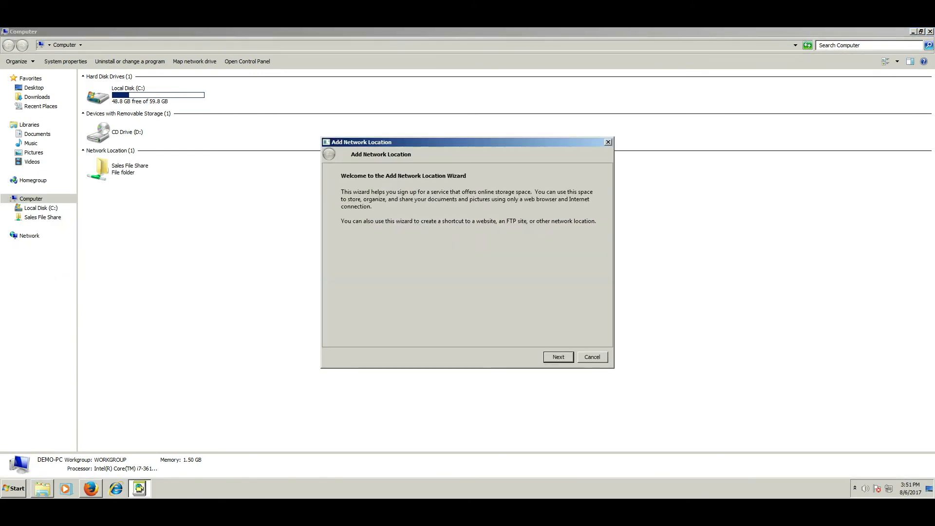
pyautogui.press('Return')
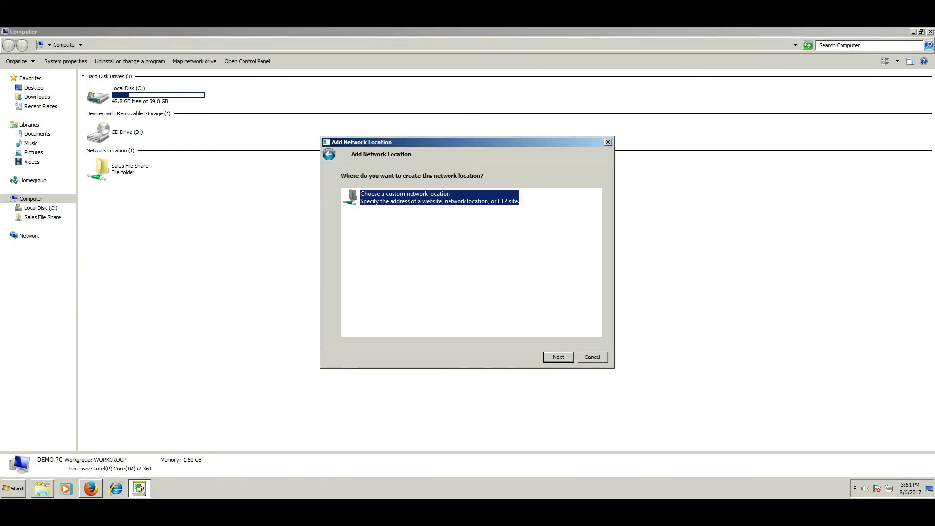
pyautogui.press('Return')
# Step: Enter \\192.168.100.1\edmond, keep the suggested name, and finish the wizard
pyautogui.write('\\\\1')
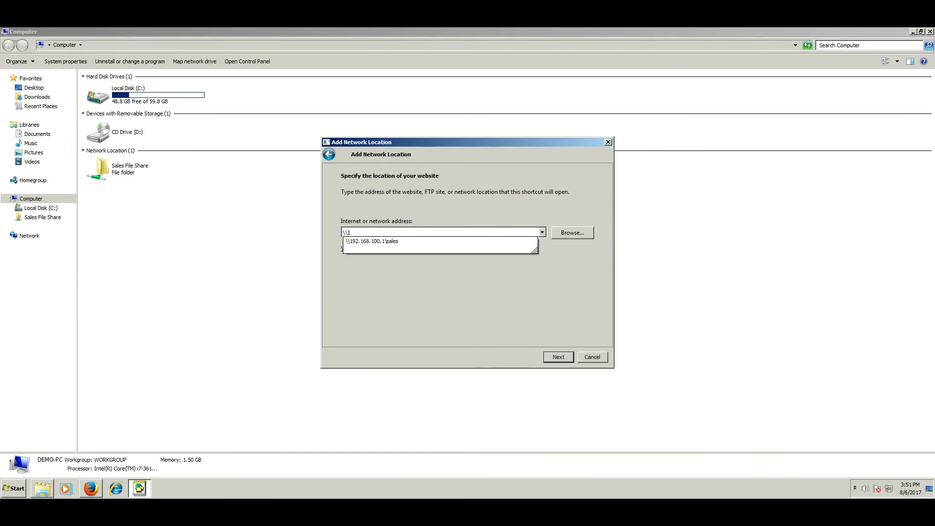
pyautogui.write('92.168.100.1\\edmond')
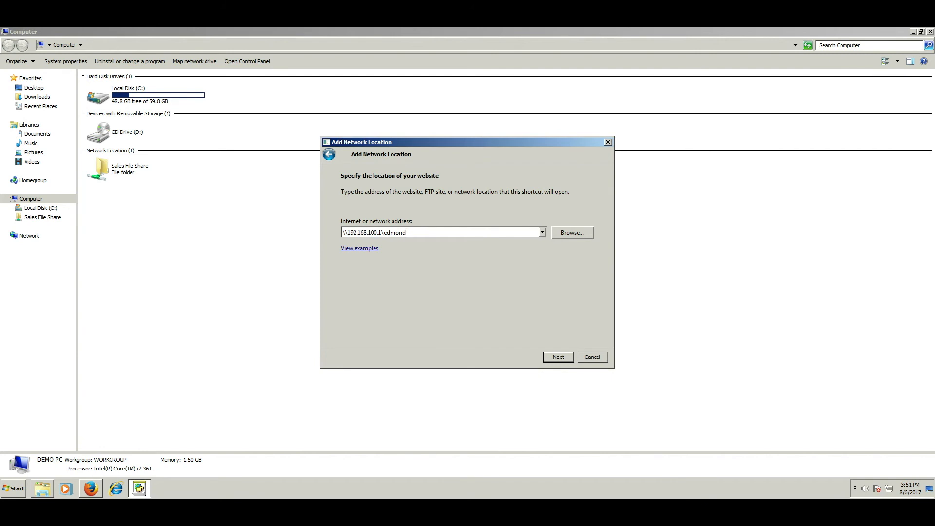
pyautogui.press('Return')
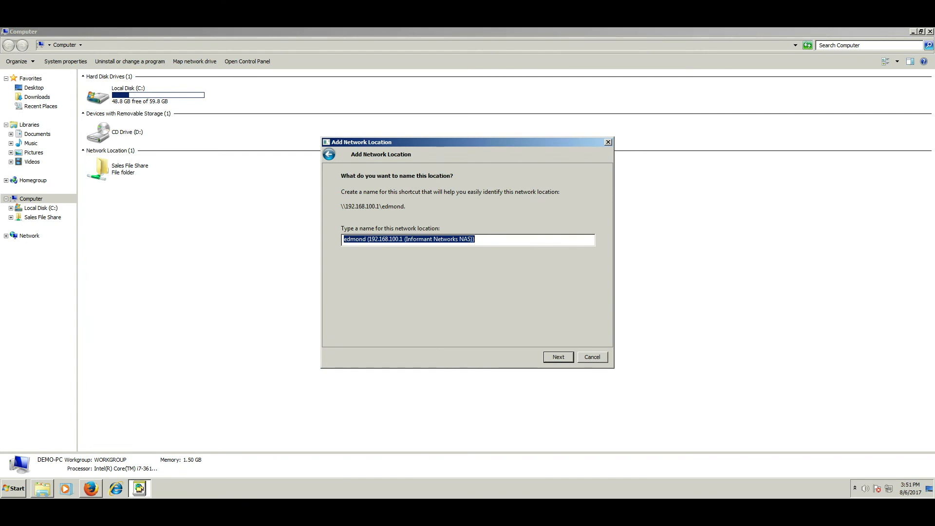
pyautogui.press('Return')
pyautogui.press('Return')
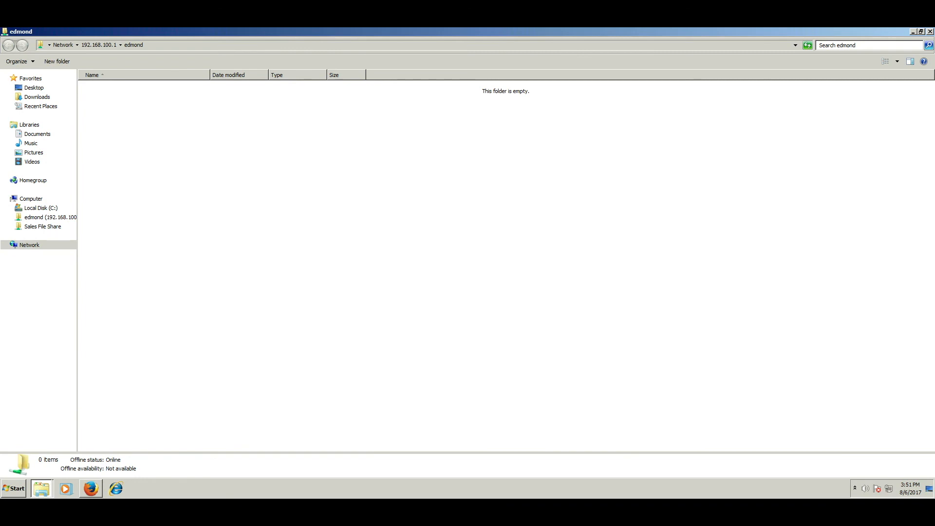
# Step: Check the new edmond network location listed beside Sales File Share under Computer
pyautogui.click(46, 217)
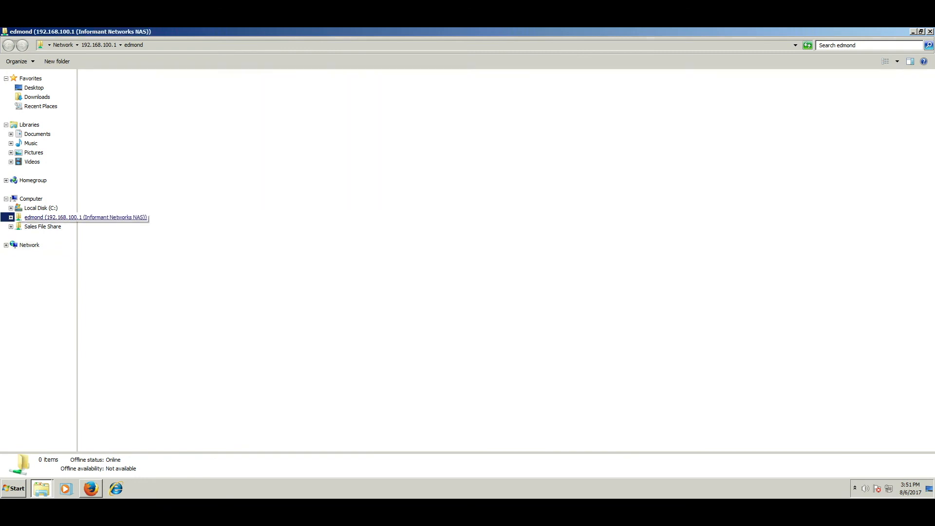
pyautogui.click(43, 227)
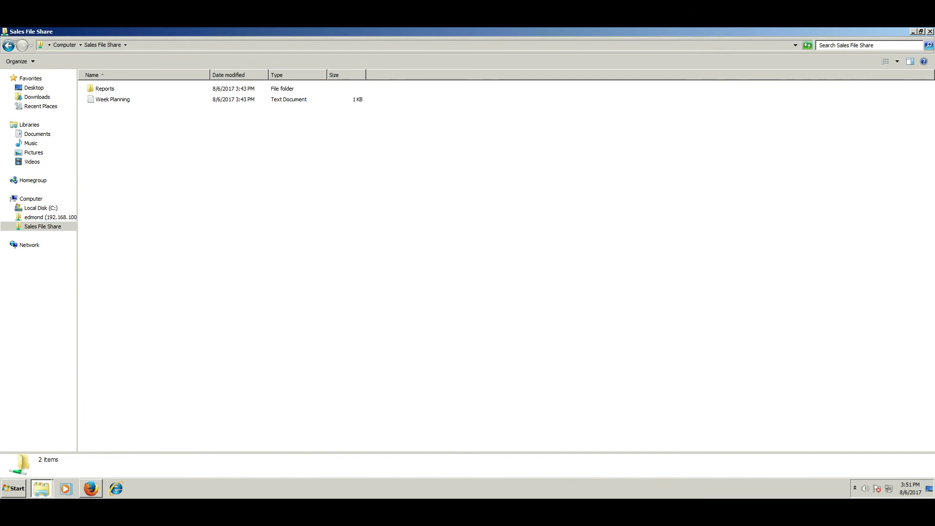
pyautogui.doubleClick(5, 31)
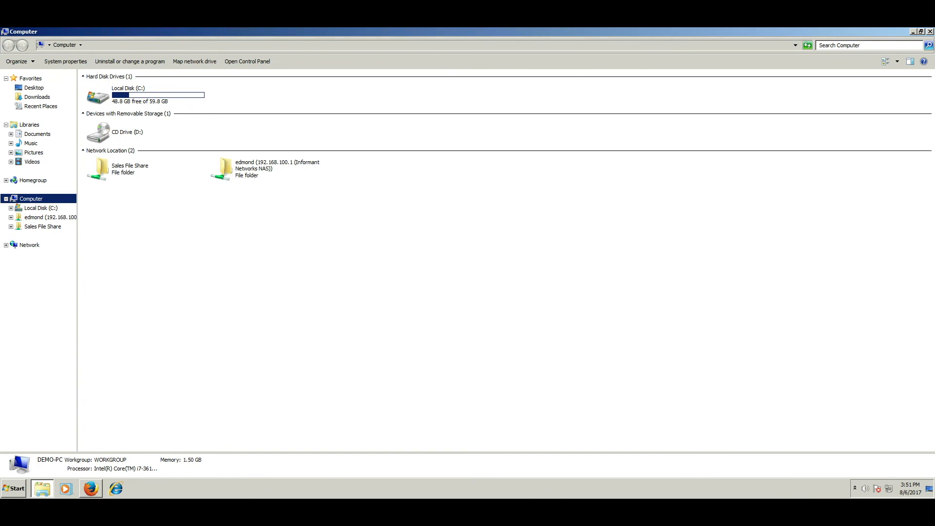
pyautogui.click(269, 169)
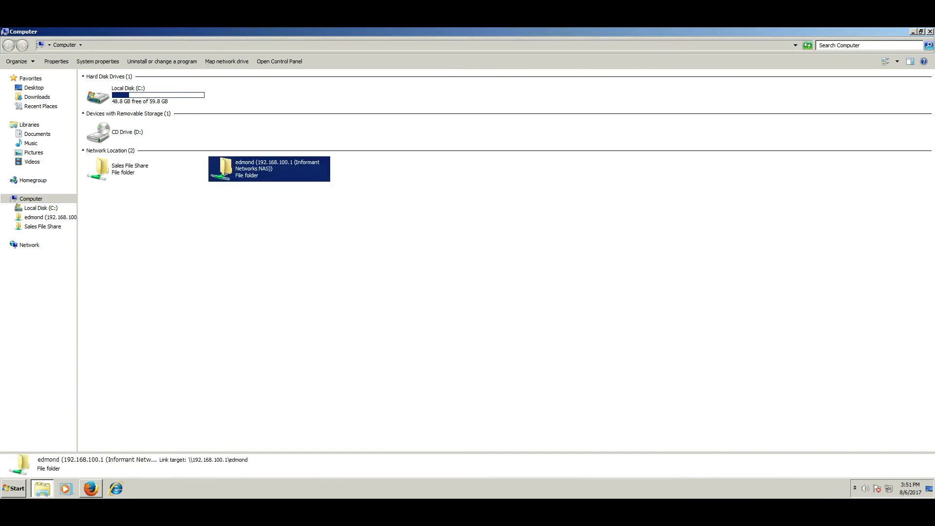